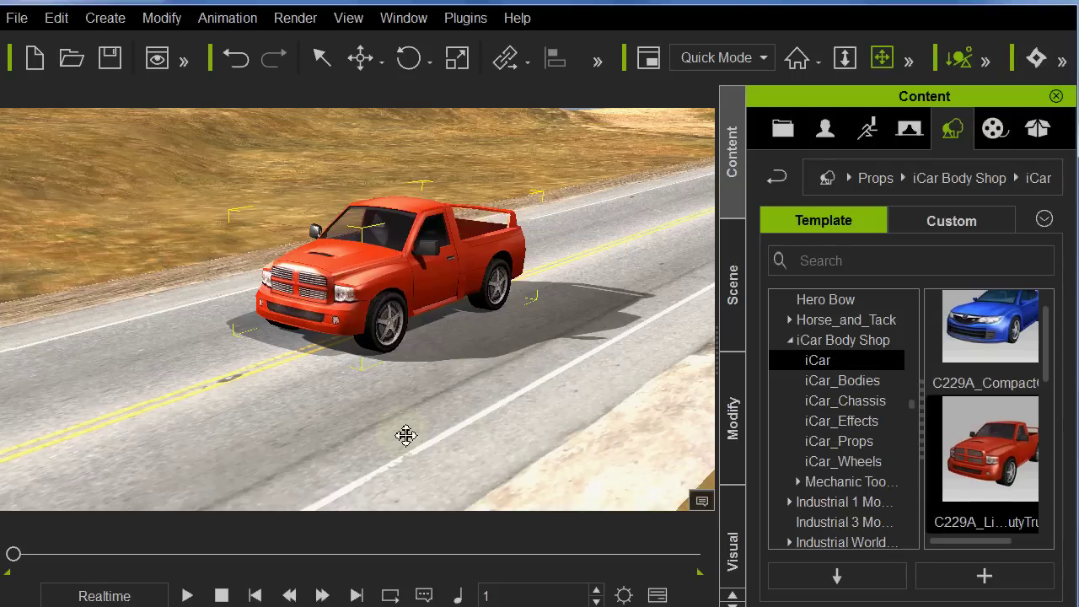
- Apply the Move_Forward command to the red truck on the road
scroll(402, 410, down, 2)
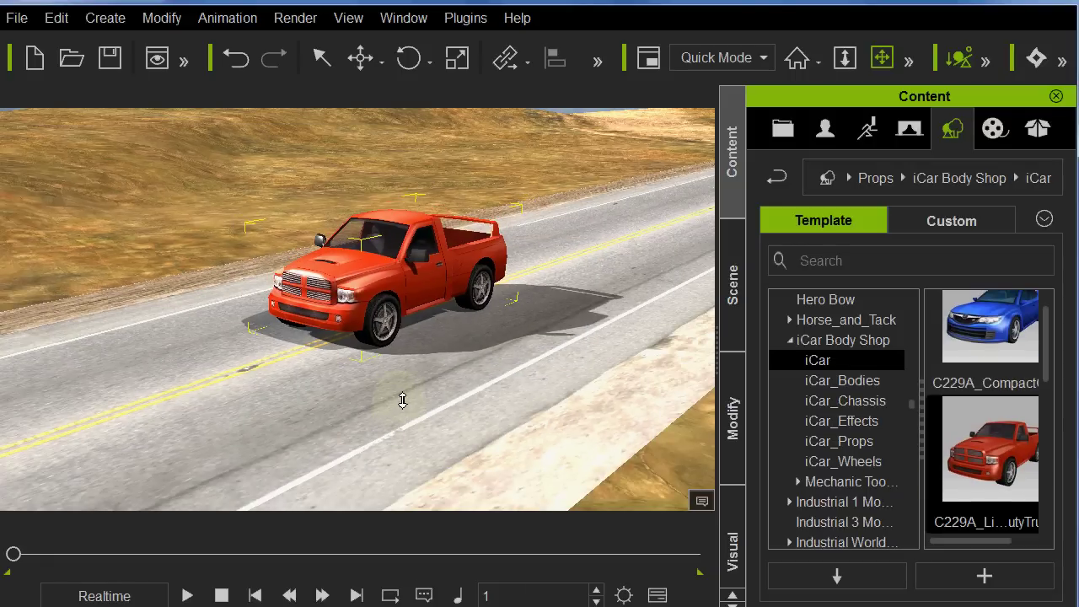
scroll(402, 400, down, 3)
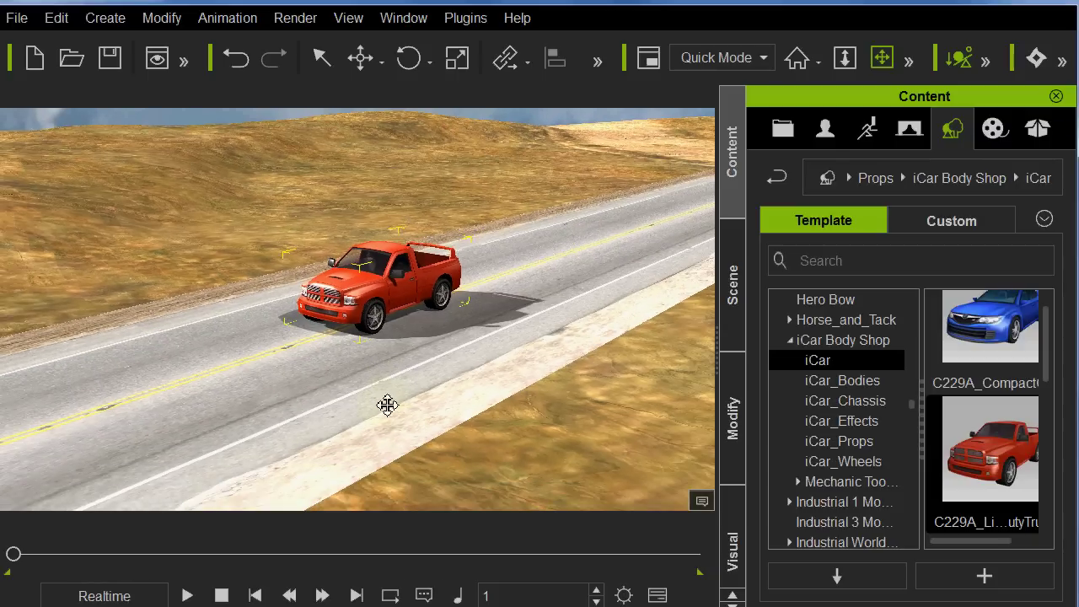
middle_drag(387, 406, 525, 237)
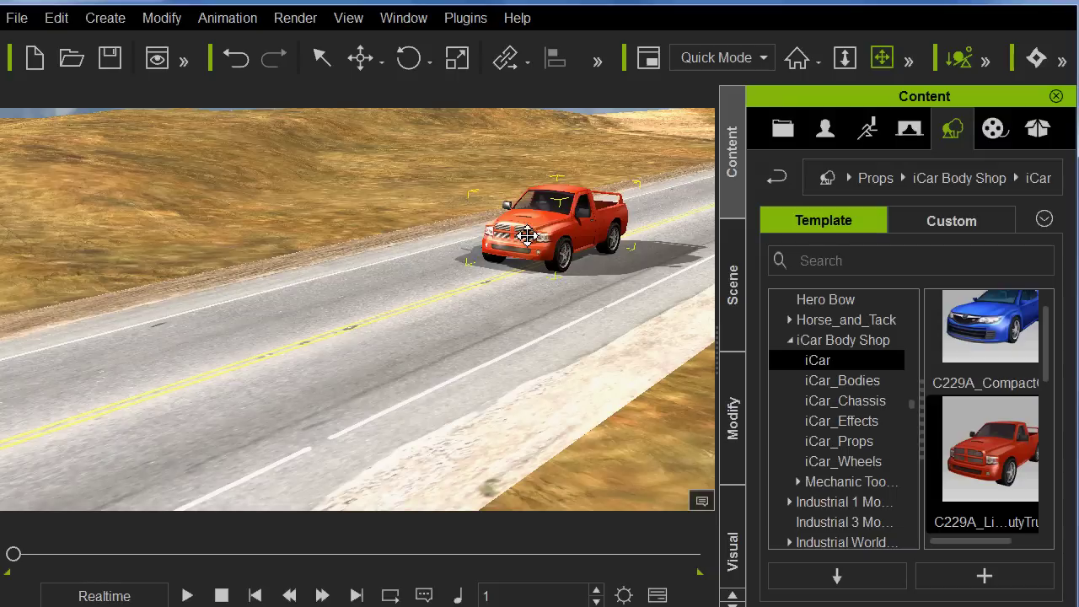
right_click(526, 235)
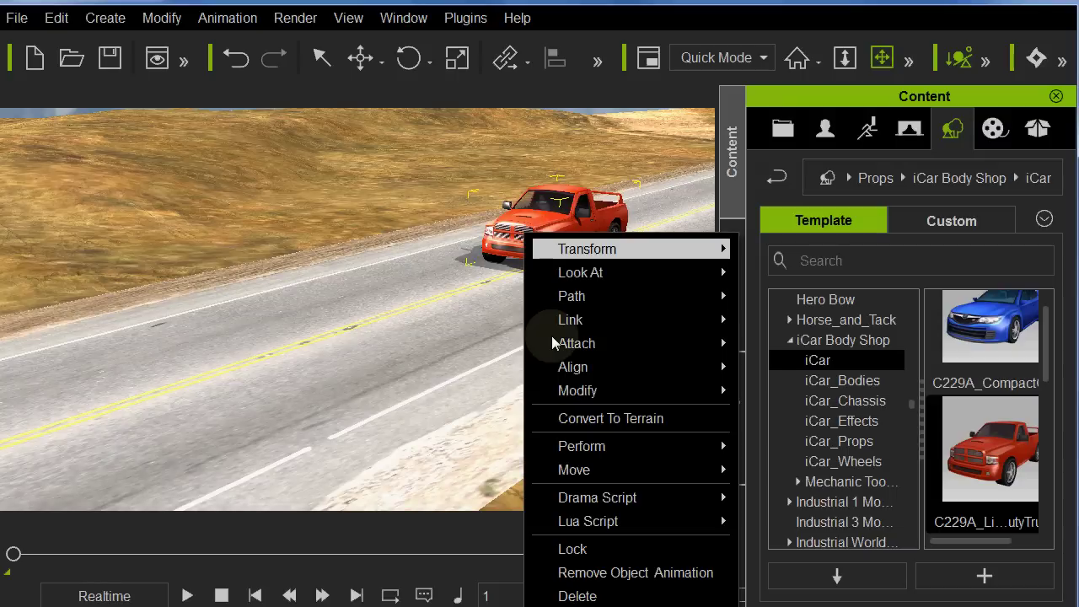
mouse_move(621, 478)
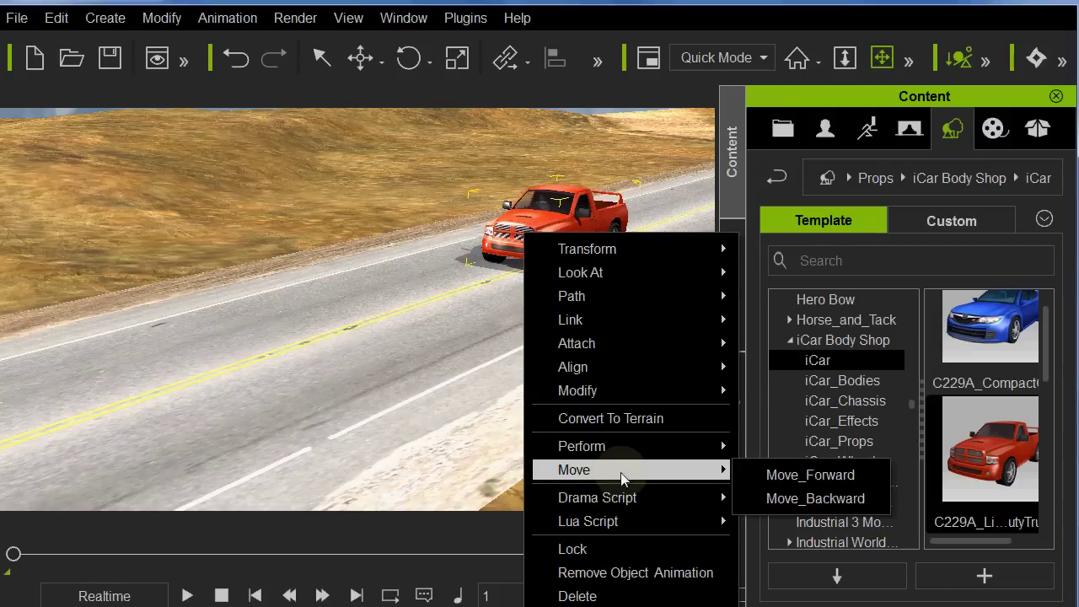
click(792, 477)
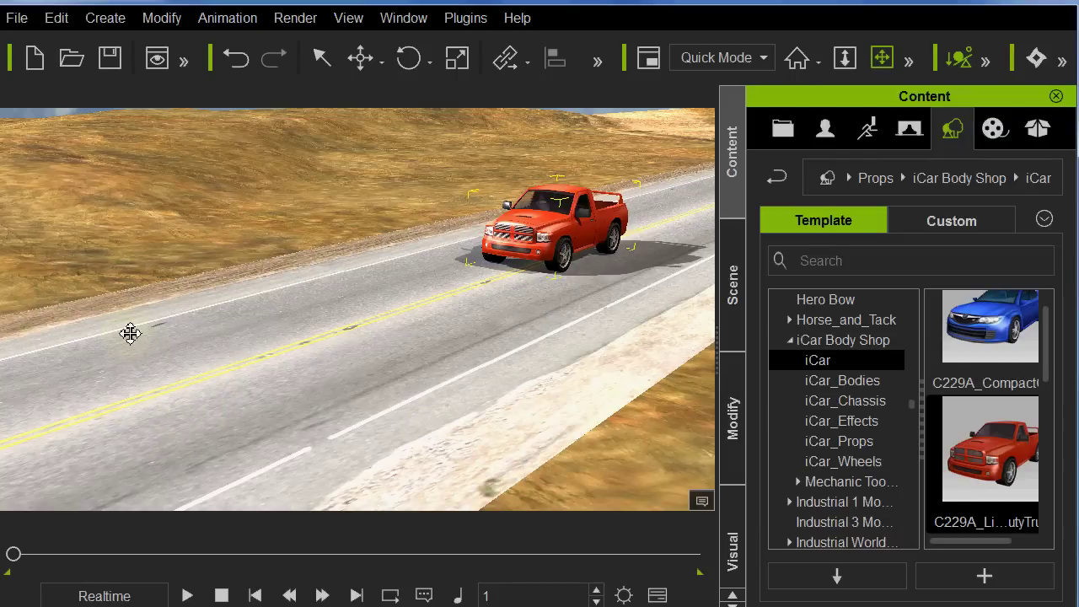
- Play back the truck's forward motion, then stop and return to the first frame
key(space)
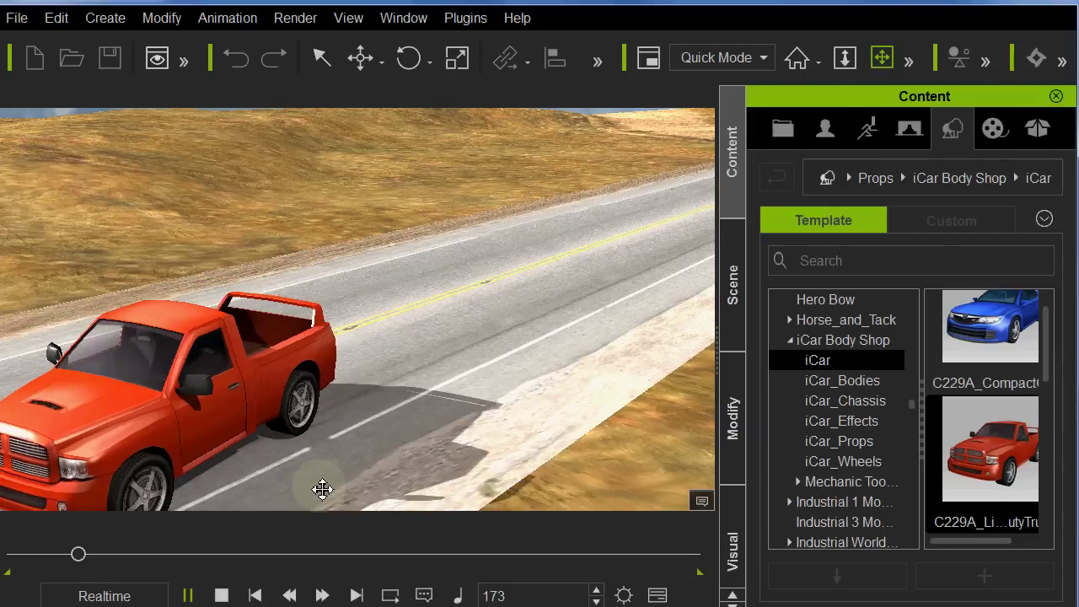
key(space)
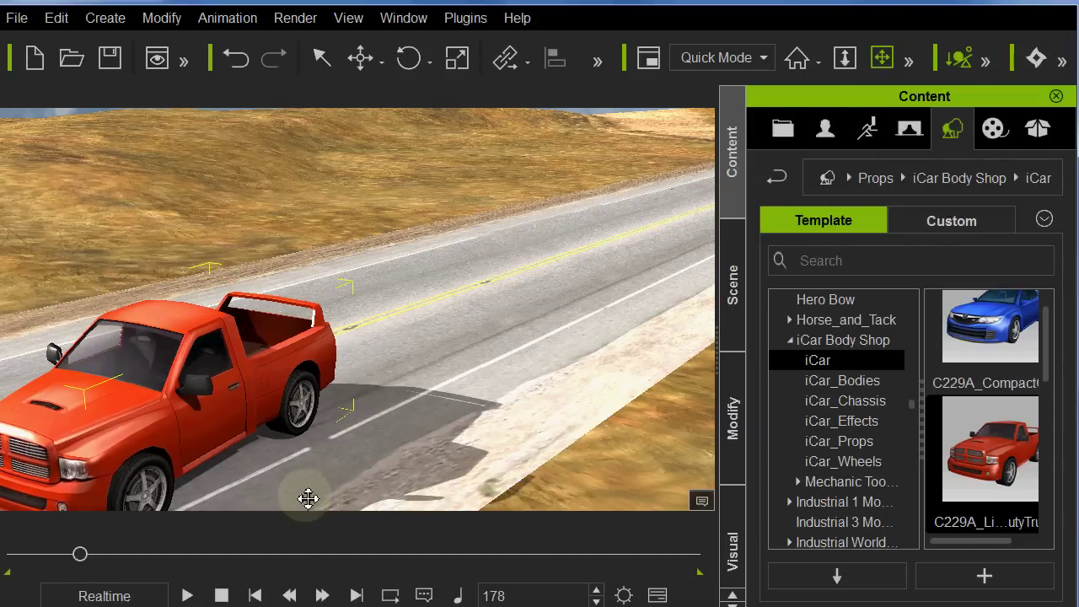
click(222, 594)
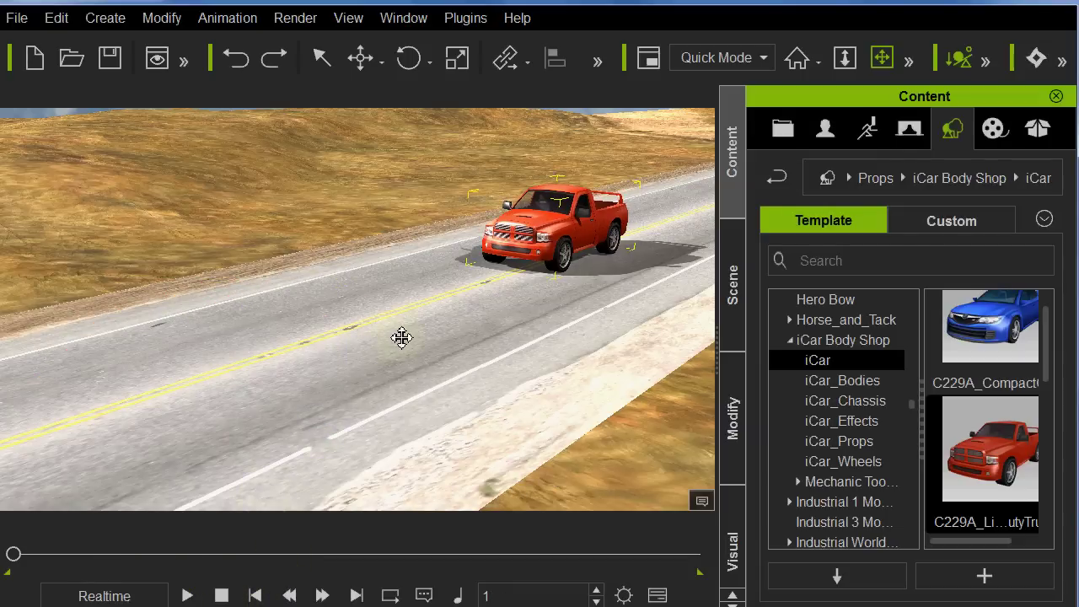
- Add the 28_A_RODDER prop from the custom VEHICLES collection to the road beside the red truck
drag(470, 314, 367, 373)
scroll(369, 372, up, 2)
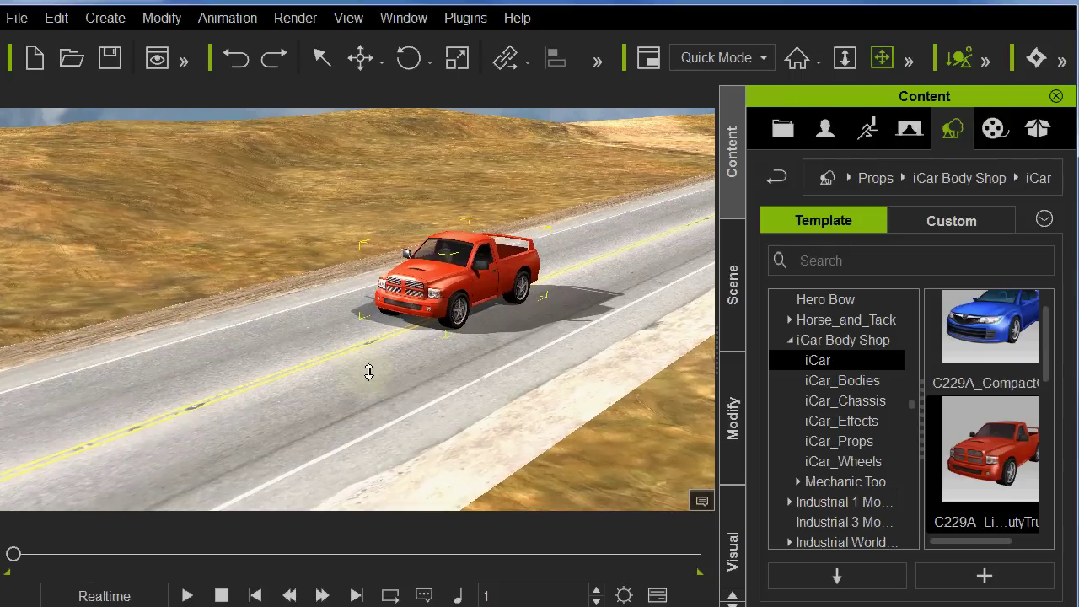
scroll(368, 372, up, 2)
scroll(458, 357, up, 1)
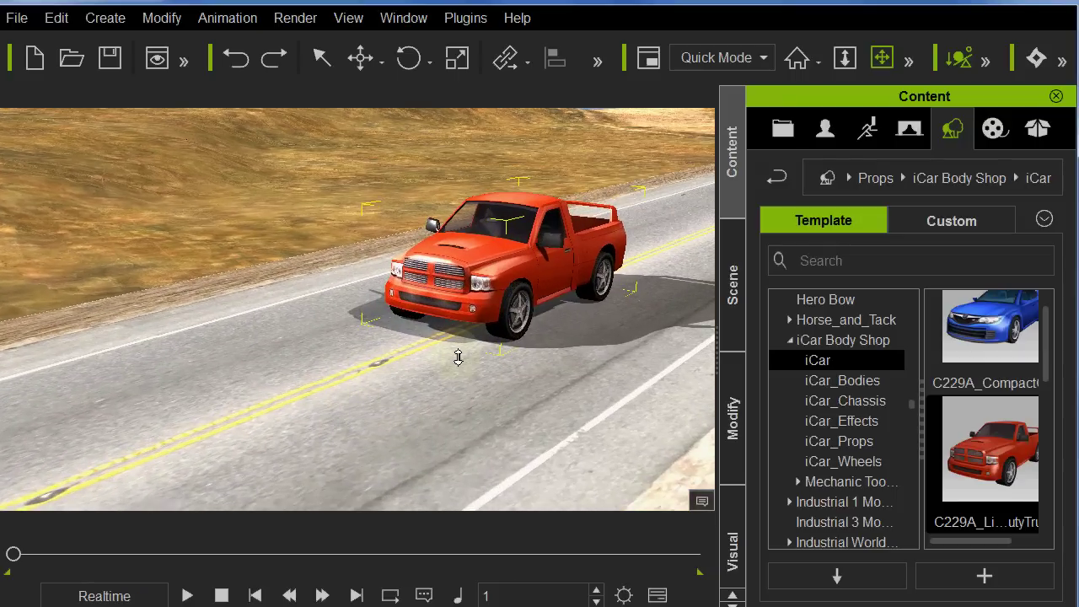
drag(506, 324, 386, 345)
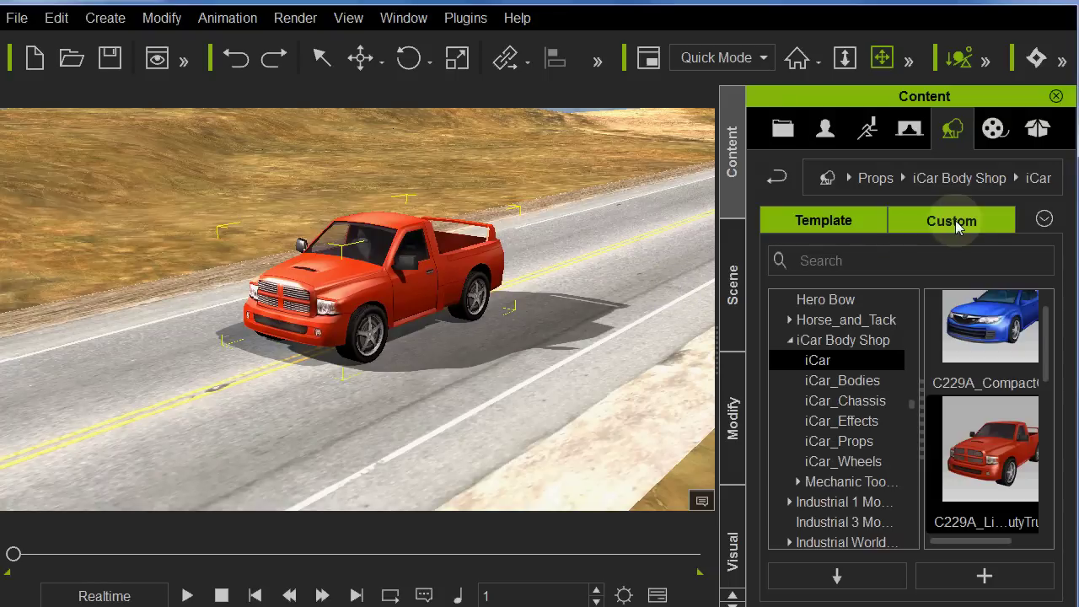
click(953, 221)
scroll(1007, 392, down, 5)
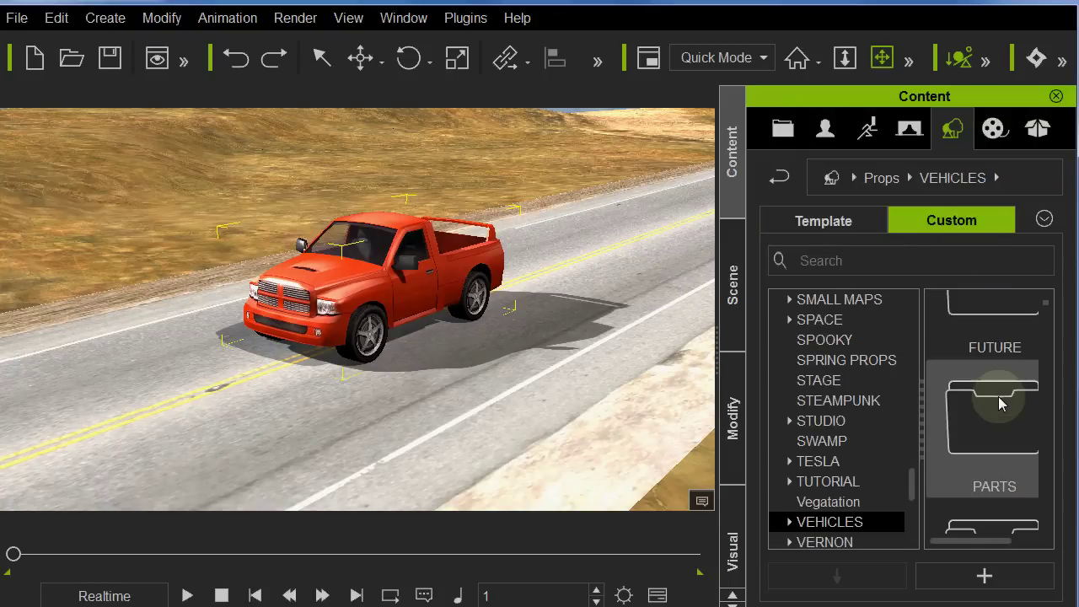
scroll(999, 396, down, 4)
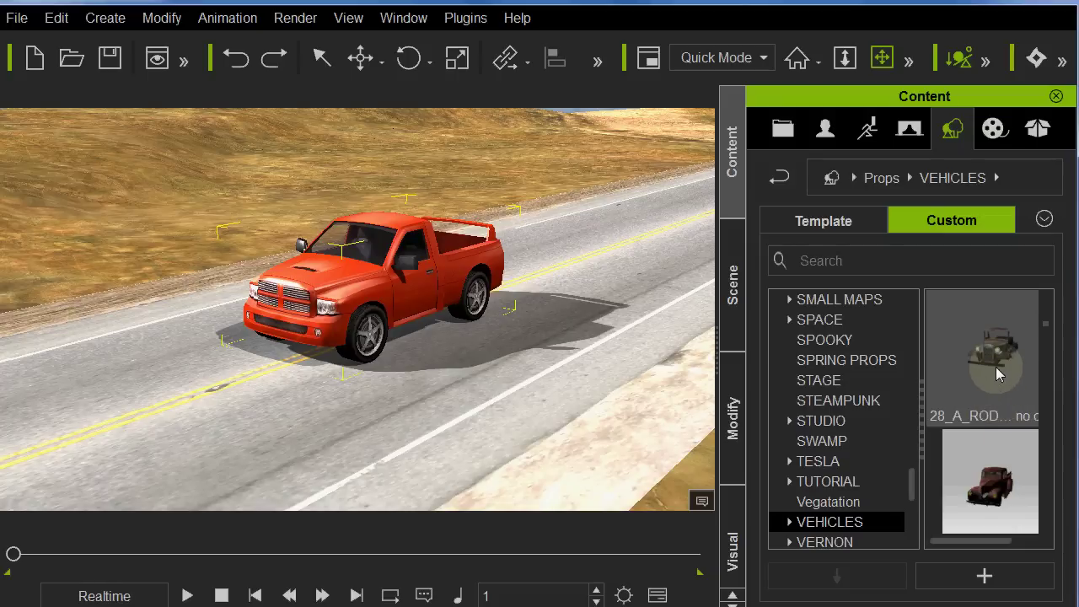
drag(997, 380, 549, 391)
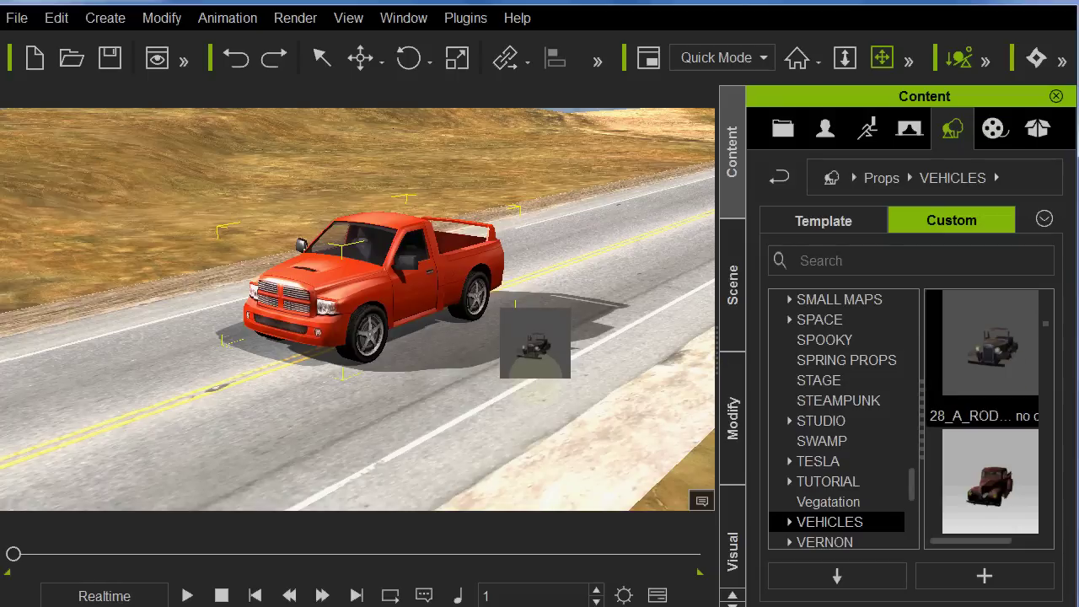
drag(536, 343, 536, 345)
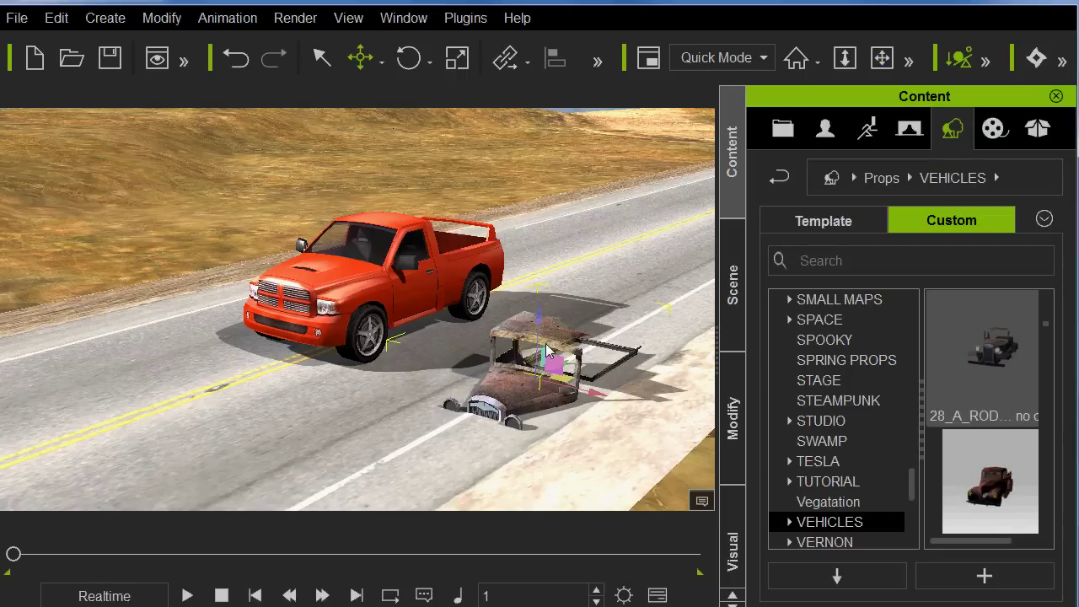
- Raise the rusty rodder body out of the road surface and move it behind the red truck
drag(546, 353, 512, 182)
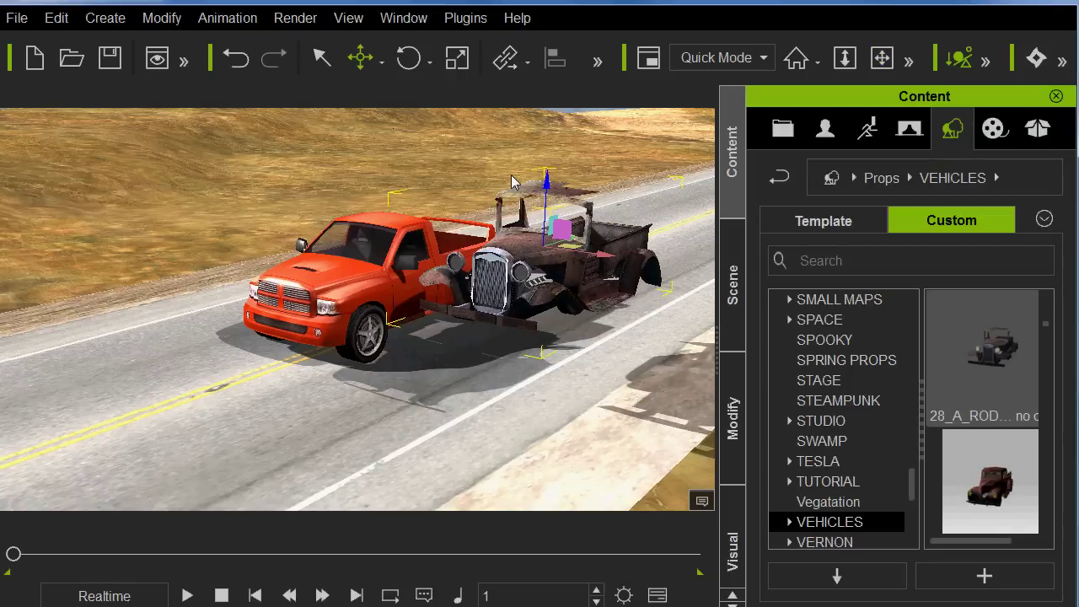
alt+drag(519, 341, 523, 282)
drag(588, 247, 701, 225)
alt+drag(484, 327, 454, 344)
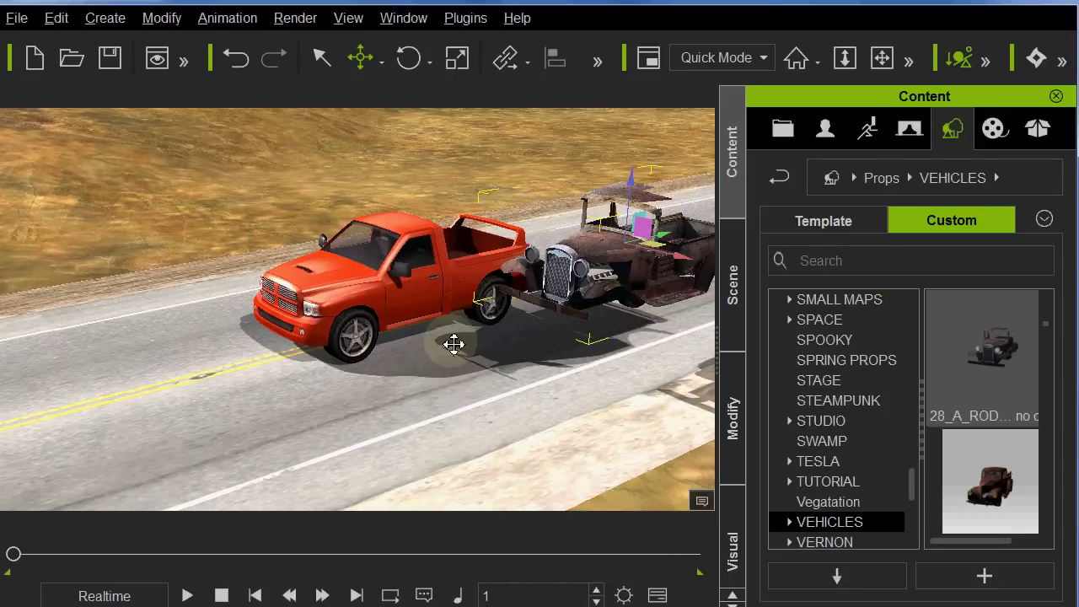
alt+right_drag(454, 344, 457, 359)
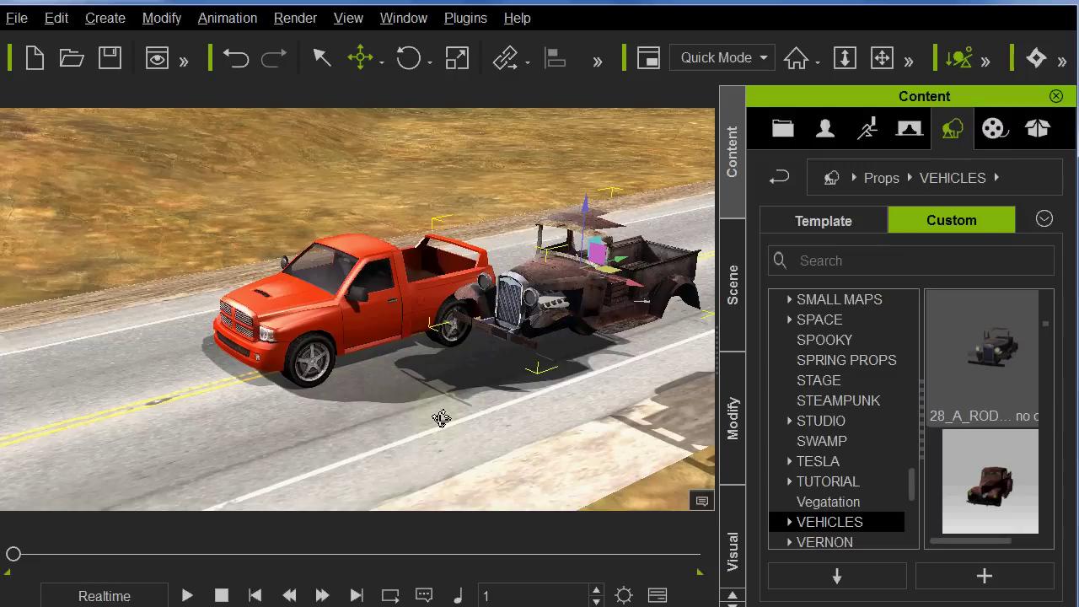
alt+drag(441, 419, 403, 372)
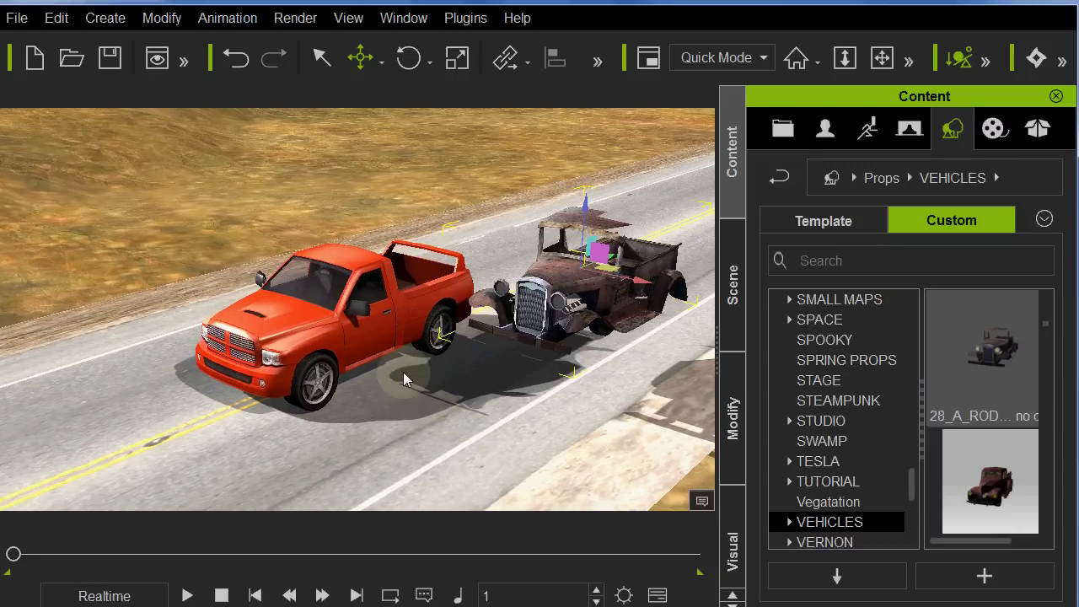
- Hide the Light_Duty_Truck body under Medium_Chassis, leaving the chassis and wheels shown
click(340, 330)
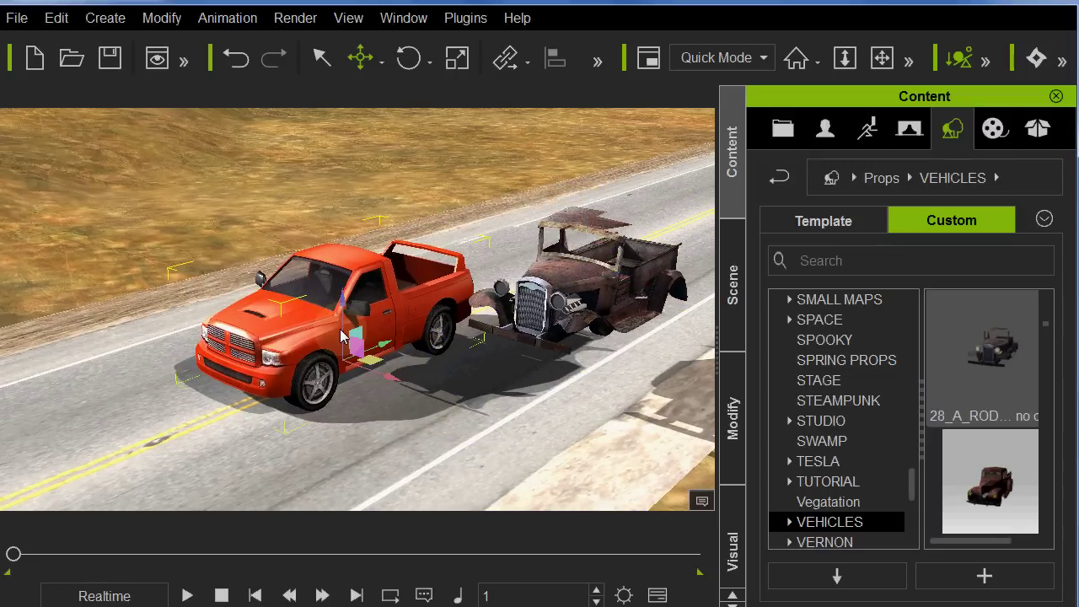
click(741, 310)
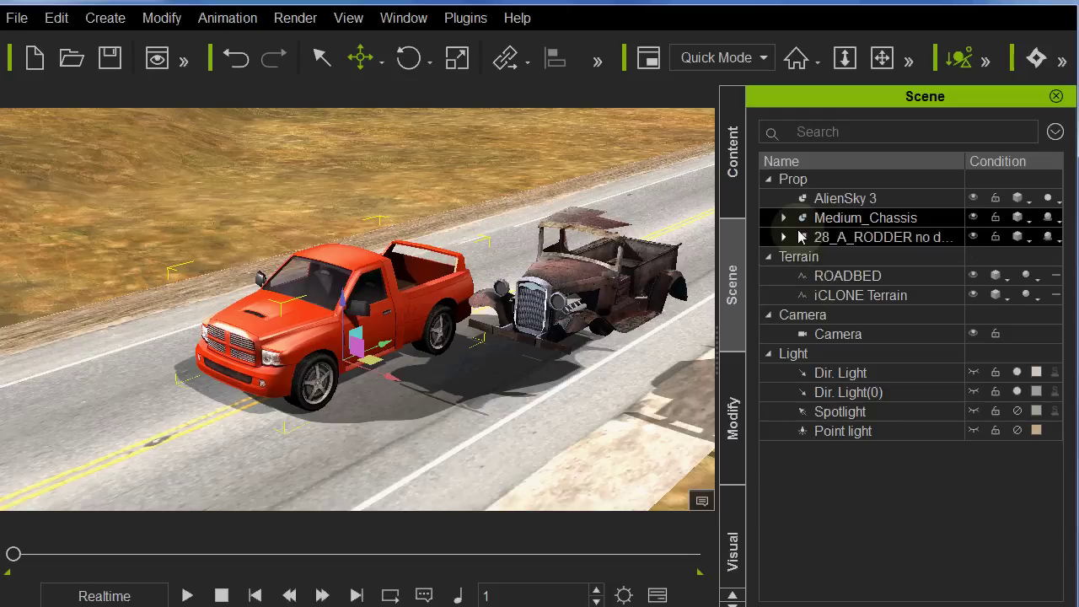
click(784, 218)
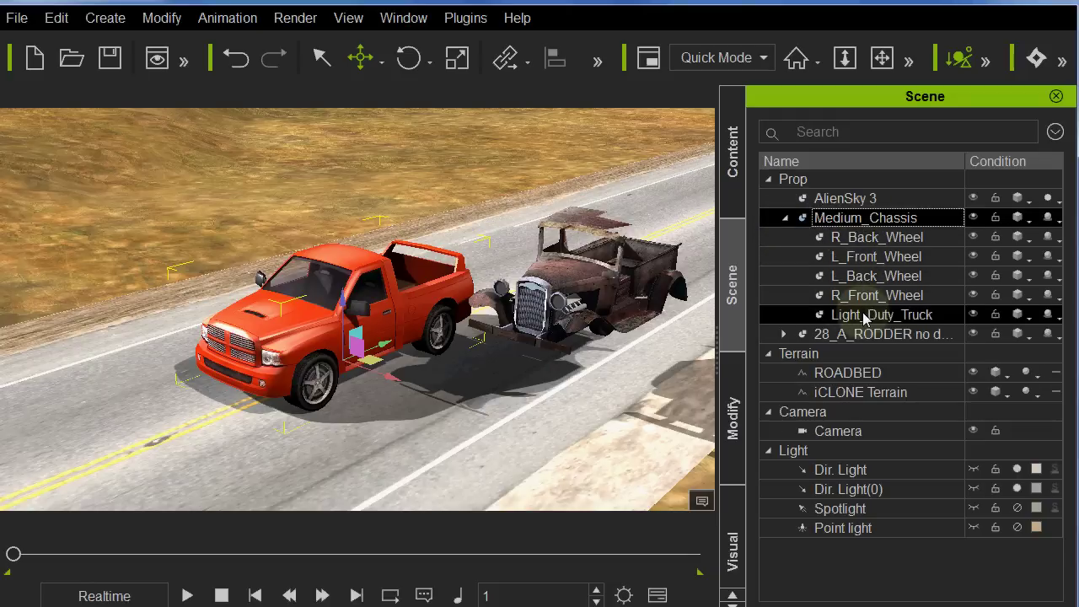
click(973, 316)
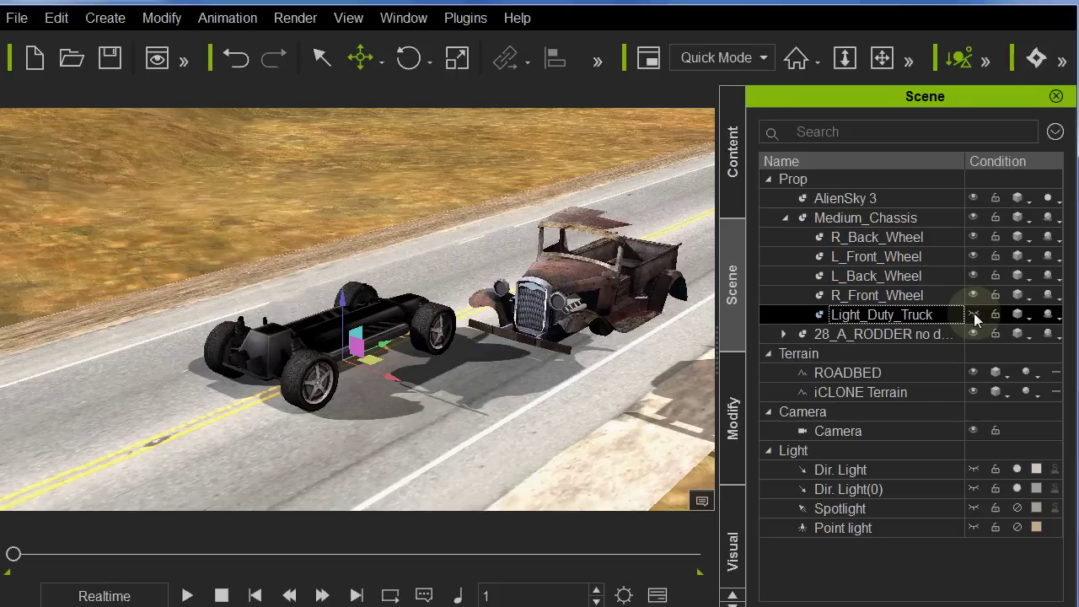
- Move the 28_A_RODDER body over the bare chassis and align it sideways with the wheels
click(608, 282)
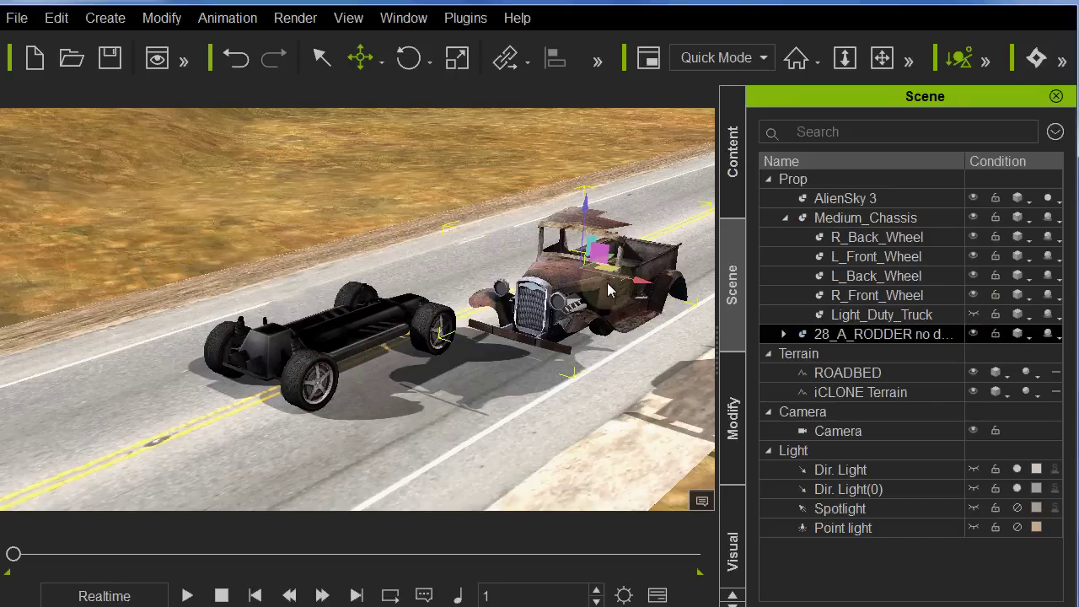
drag(640, 284, 393, 244)
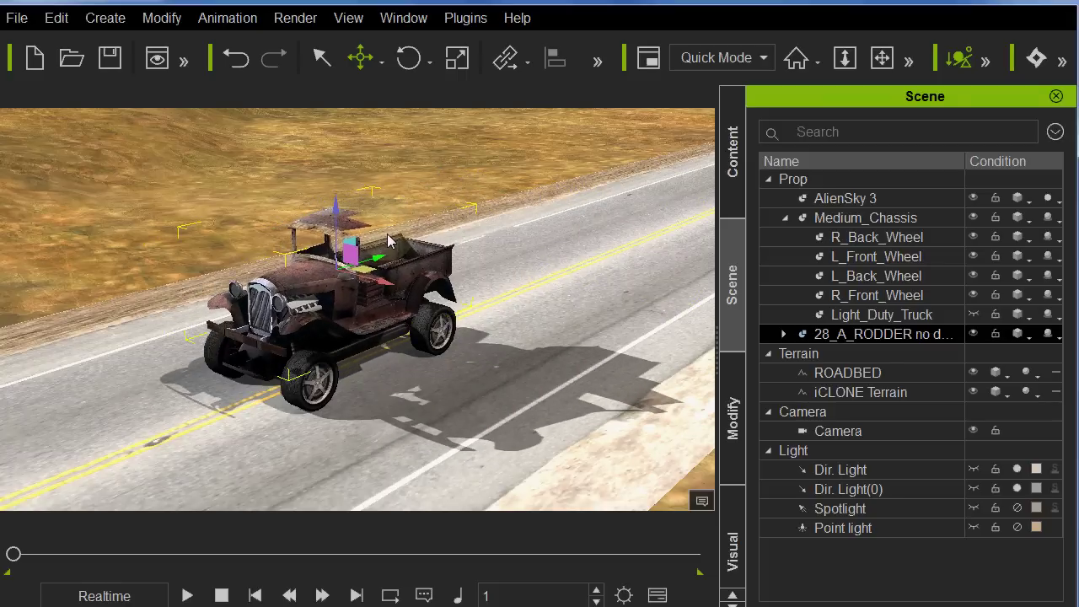
right_drag(375, 304, 501, 296)
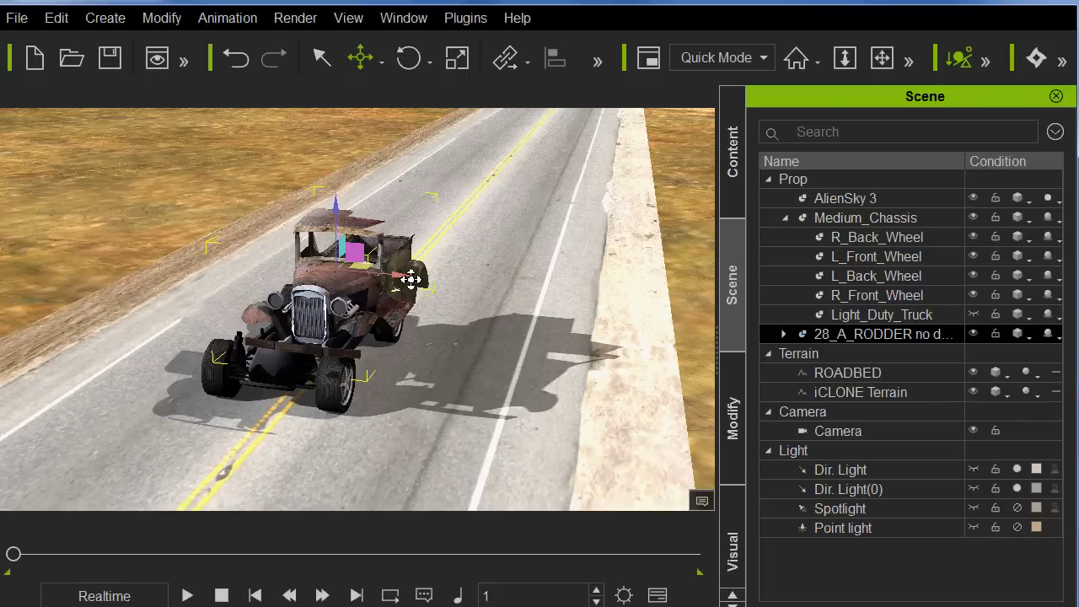
drag(411, 280, 381, 280)
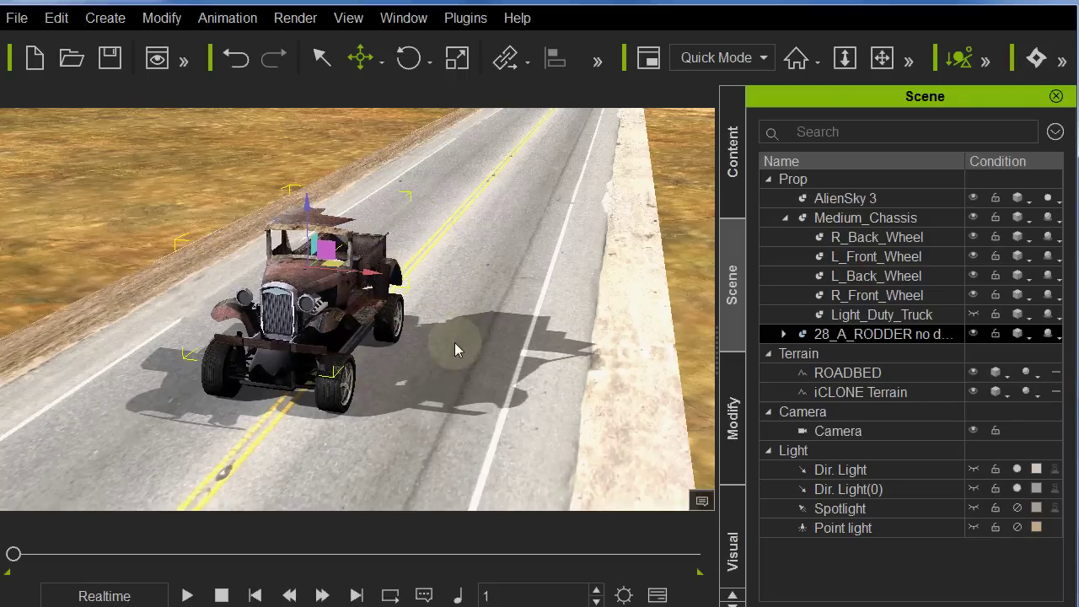
- Shift the rodder body slightly rearward and lower it onto the chassis
right_drag(455, 350, 377, 272)
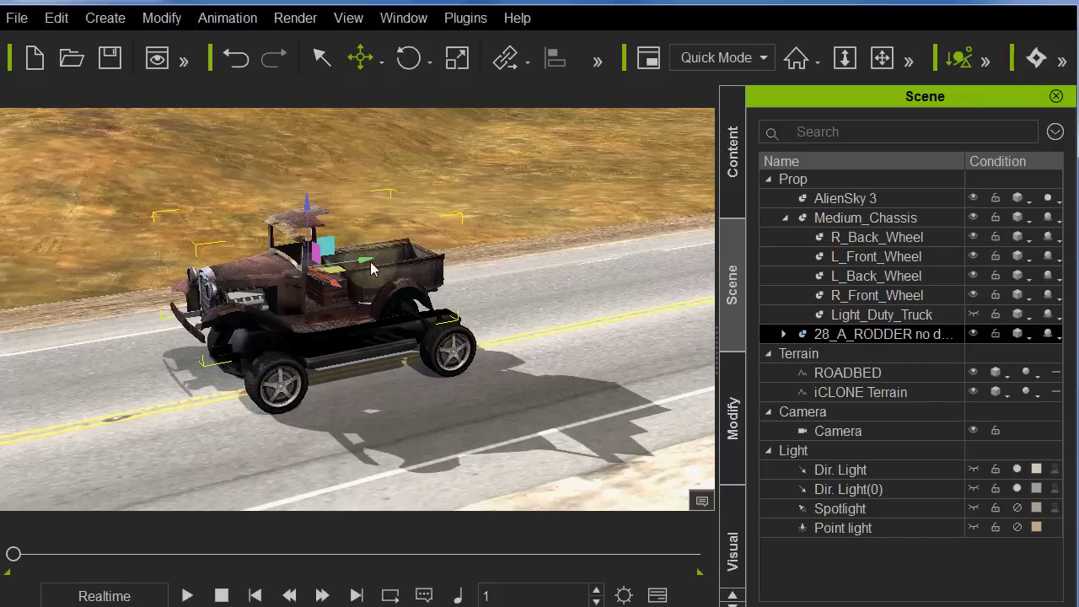
drag(371, 265, 398, 263)
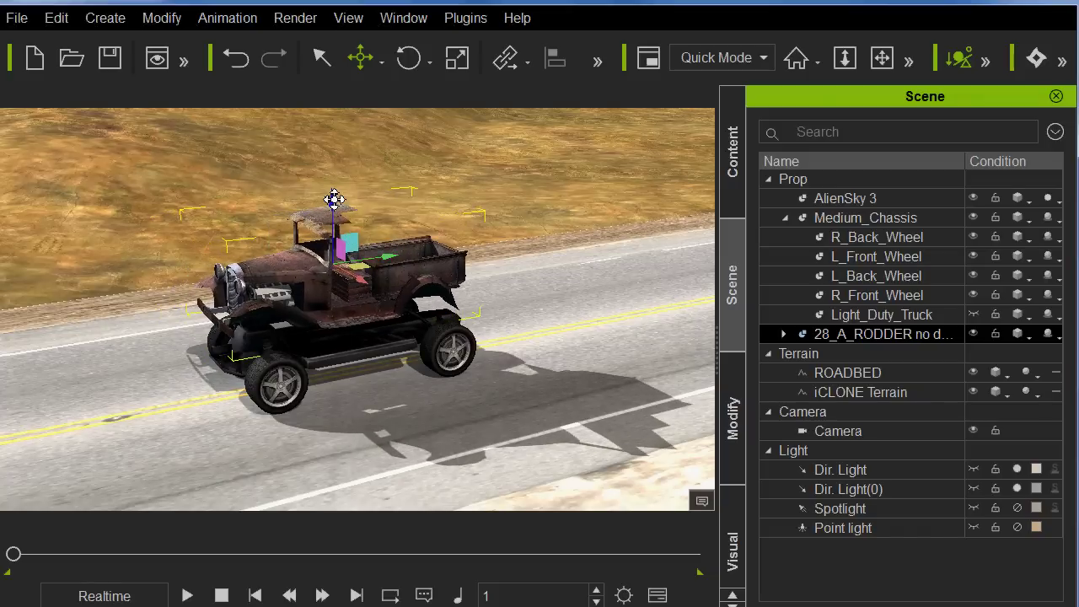
drag(333, 199, 334, 236)
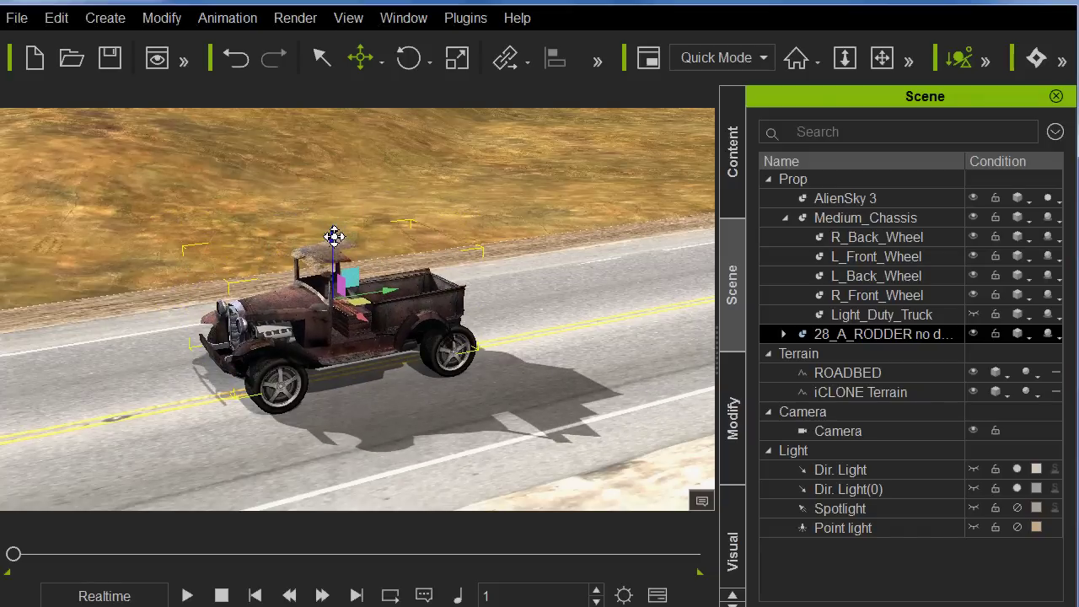
- Fine-tune the rodder body's lengthwise and sideways alignment on the chassis, checking the fit from the side and front
right_drag(333, 238, 218, 210)
drag(393, 302, 404, 301)
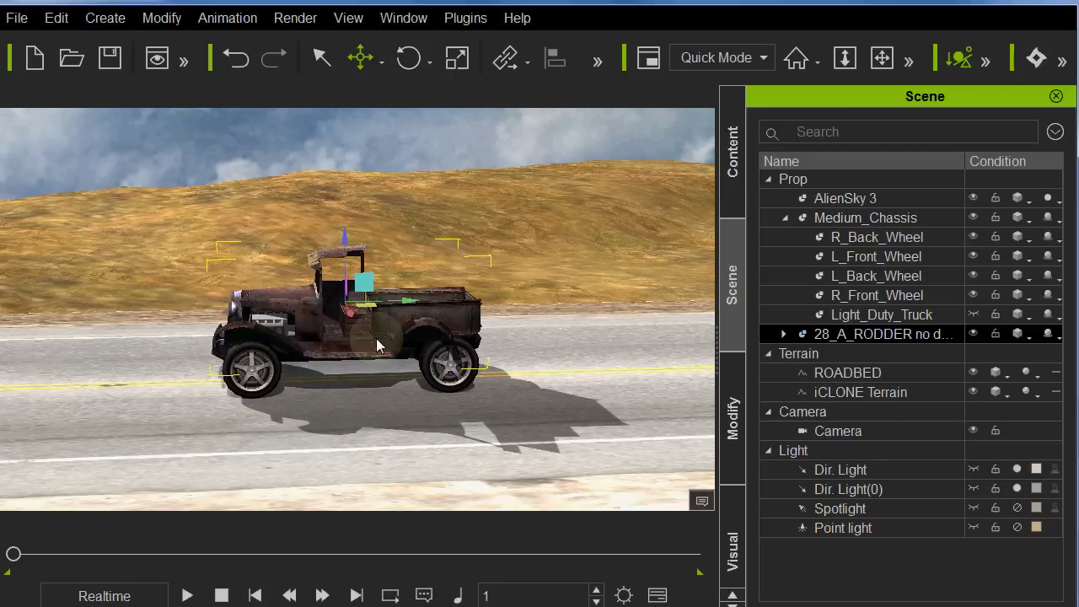
alt+drag(377, 344, 548, 419)
alt+drag(456, 417, 377, 308)
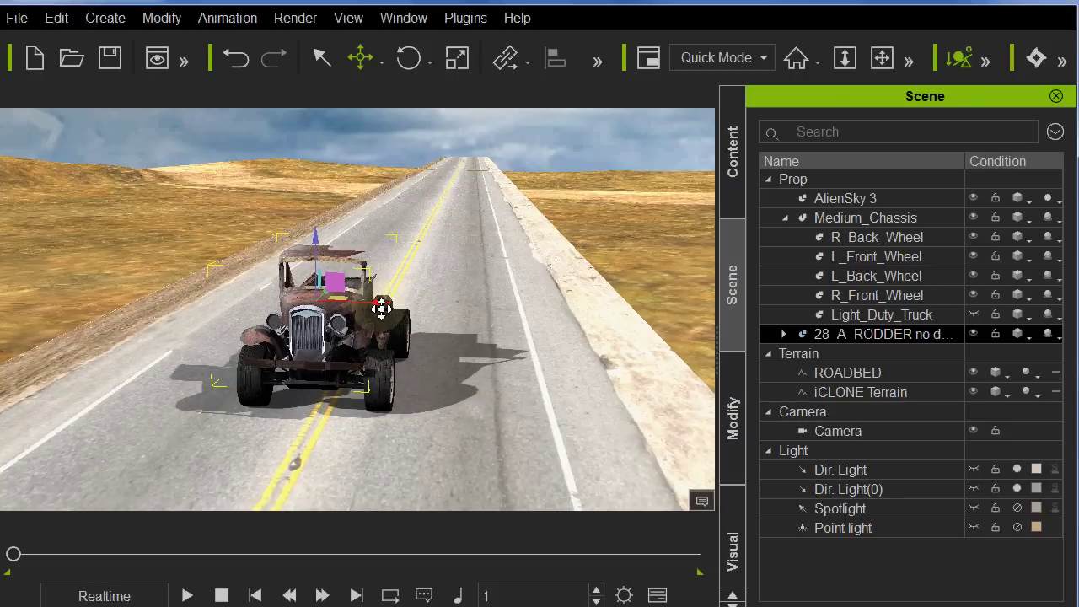
alt+drag(404, 408, 374, 412)
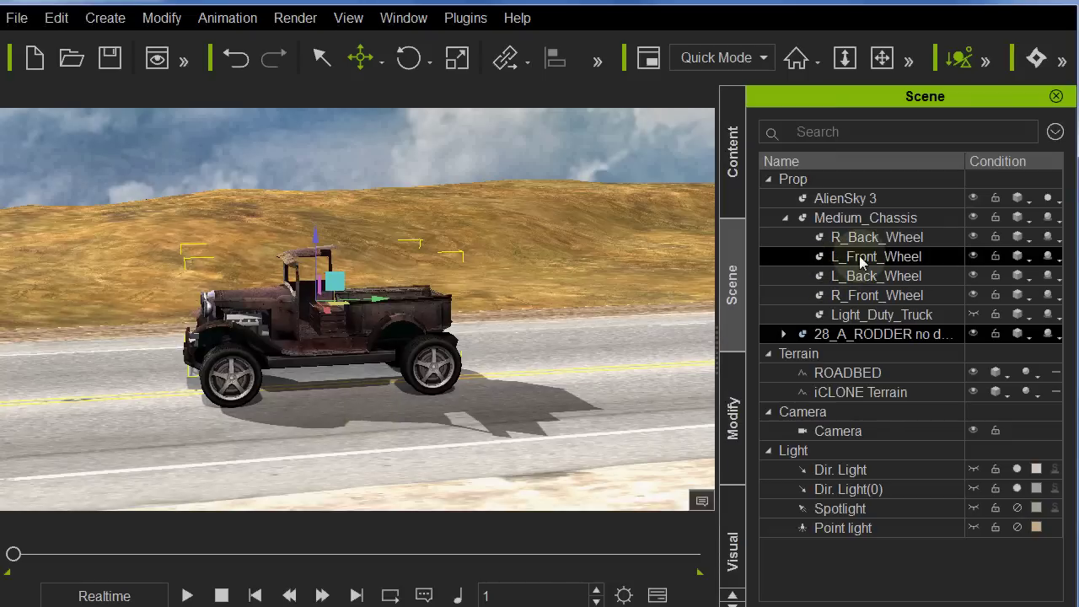
- Move R_Back_Wheel and L_Back_Wheel forward together until they sit under the rodder body's rear fenders
click(877, 237)
ctrl+click(877, 276)
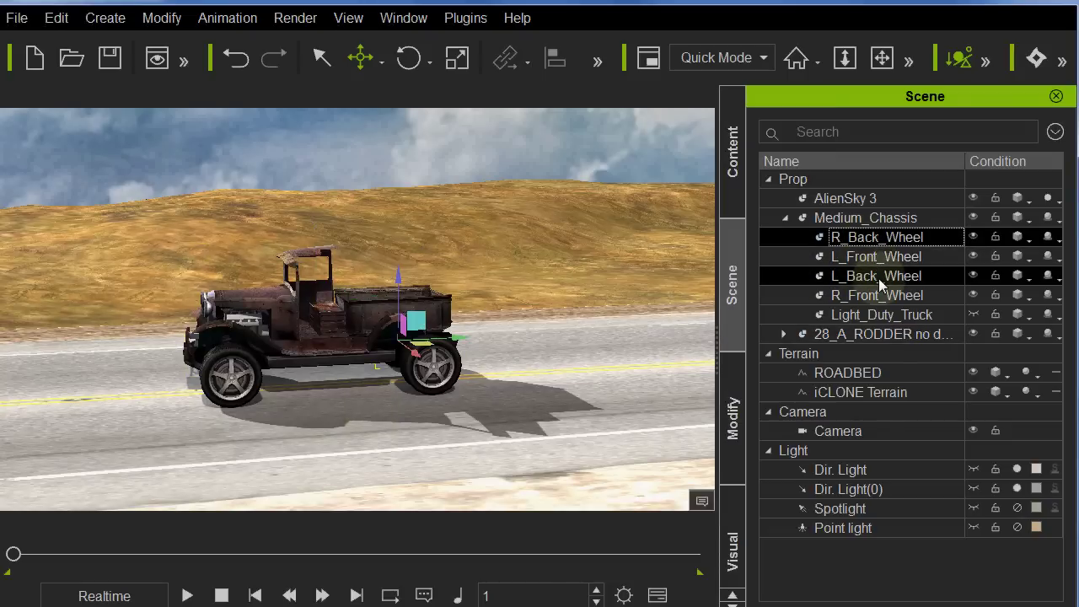
ctrl+click(879, 284)
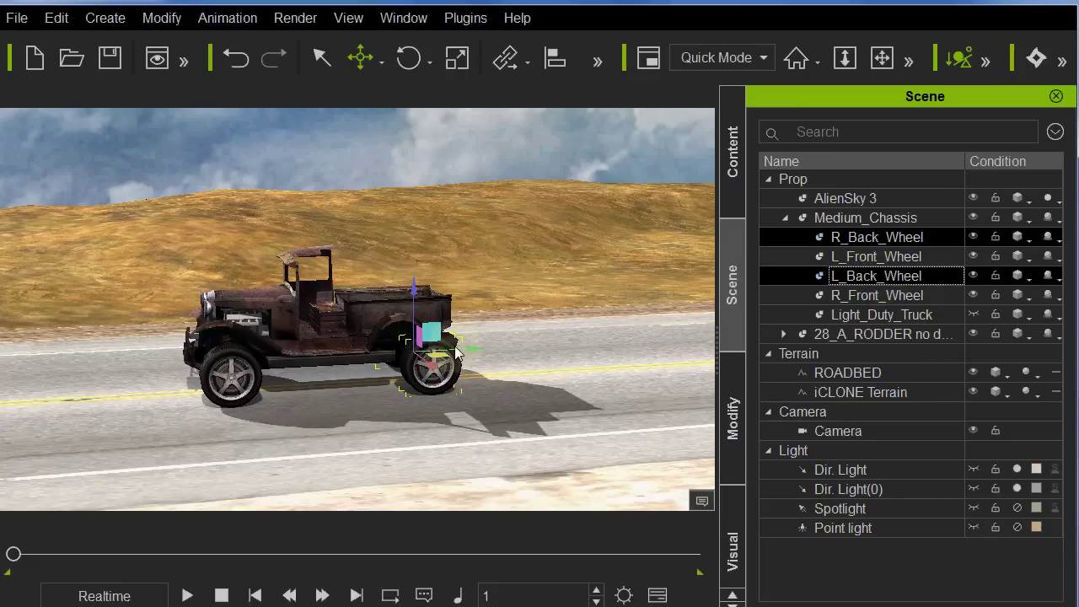
drag(469, 348, 444, 353)
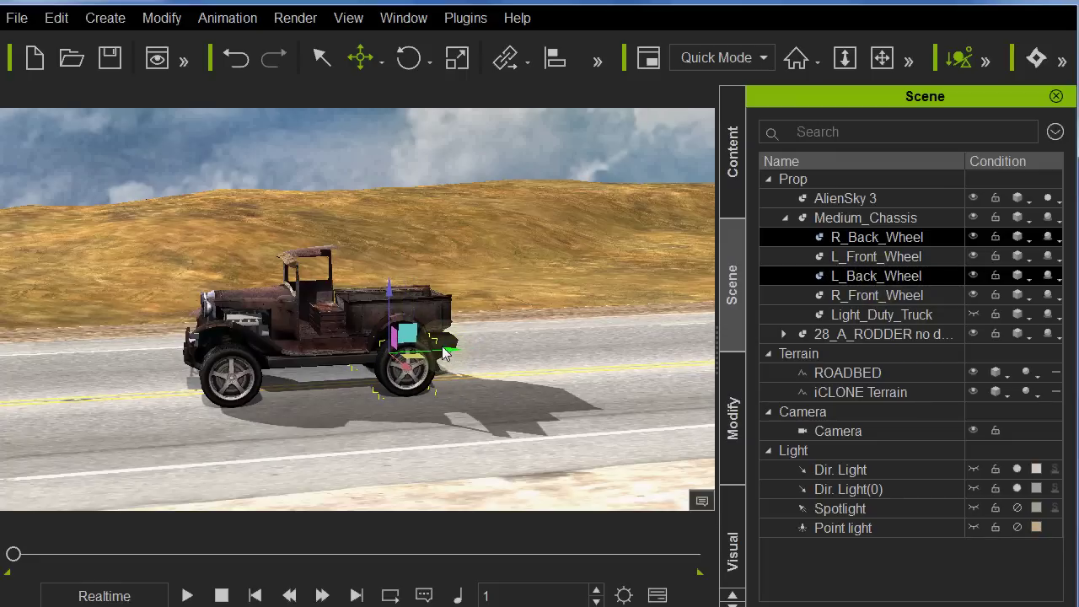
right_drag(423, 391, 489, 337)
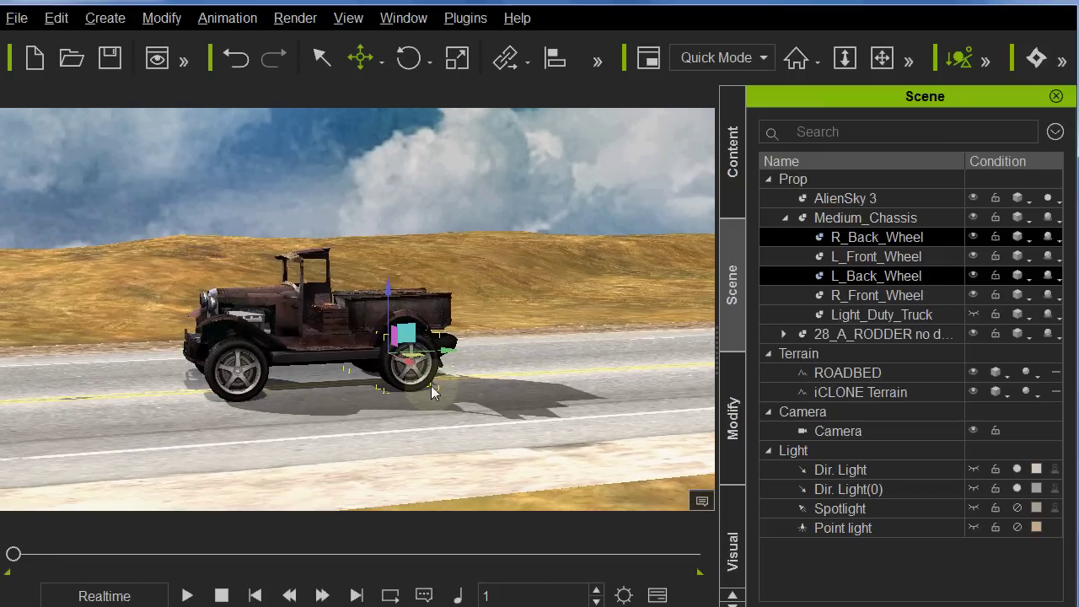
- Move L_Front_Wheel and L_Back_Wheel inward together so they tuck under the rodder body's left fenders
right_drag(434, 388, 492, 437)
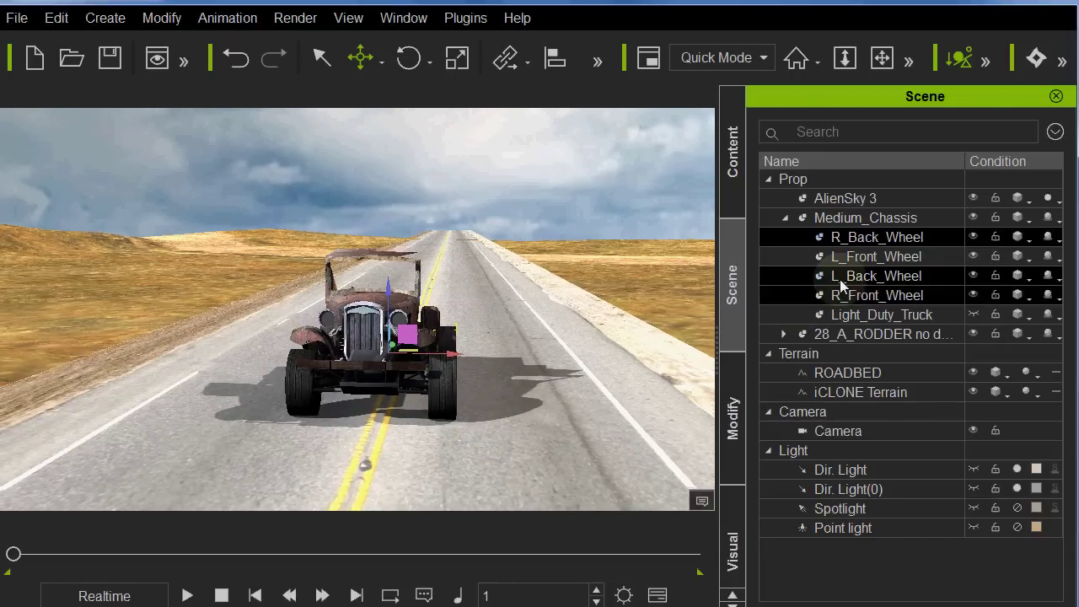
click(866, 238)
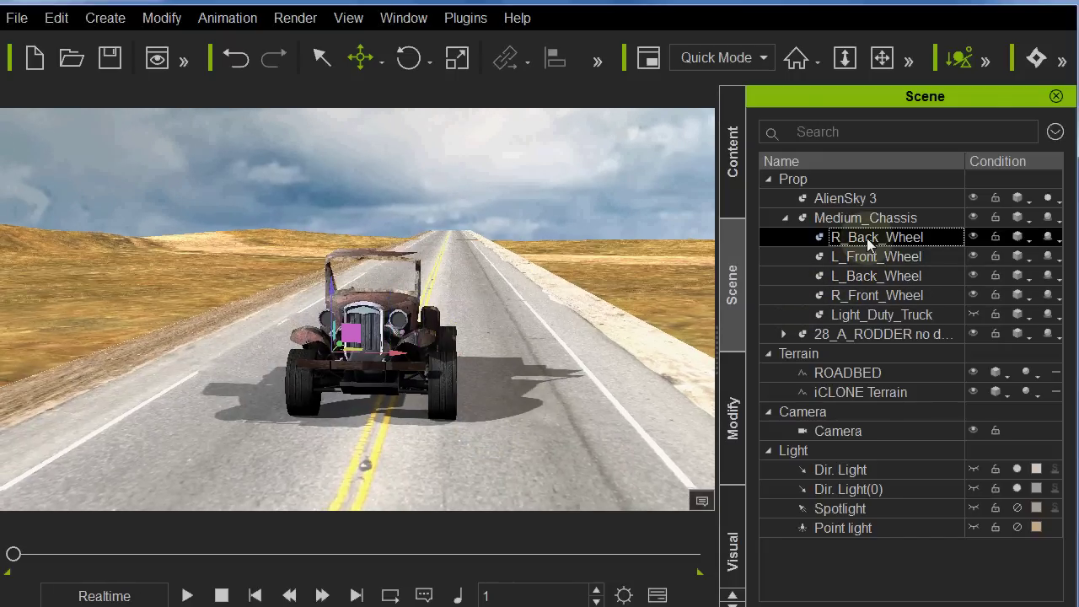
click(869, 256)
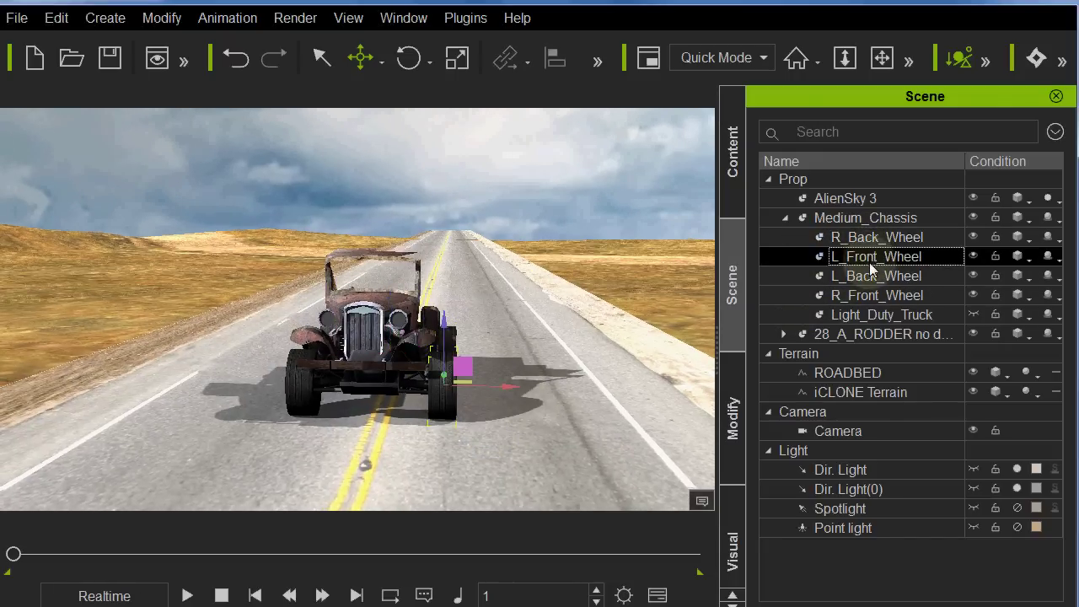
ctrl+click(872, 278)
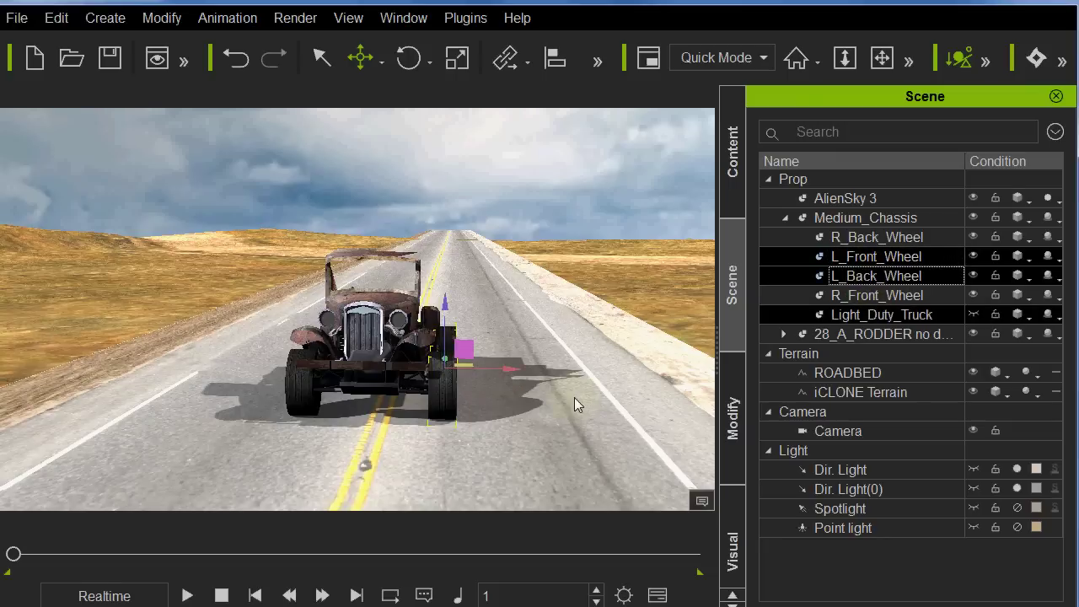
drag(515, 371, 494, 370)
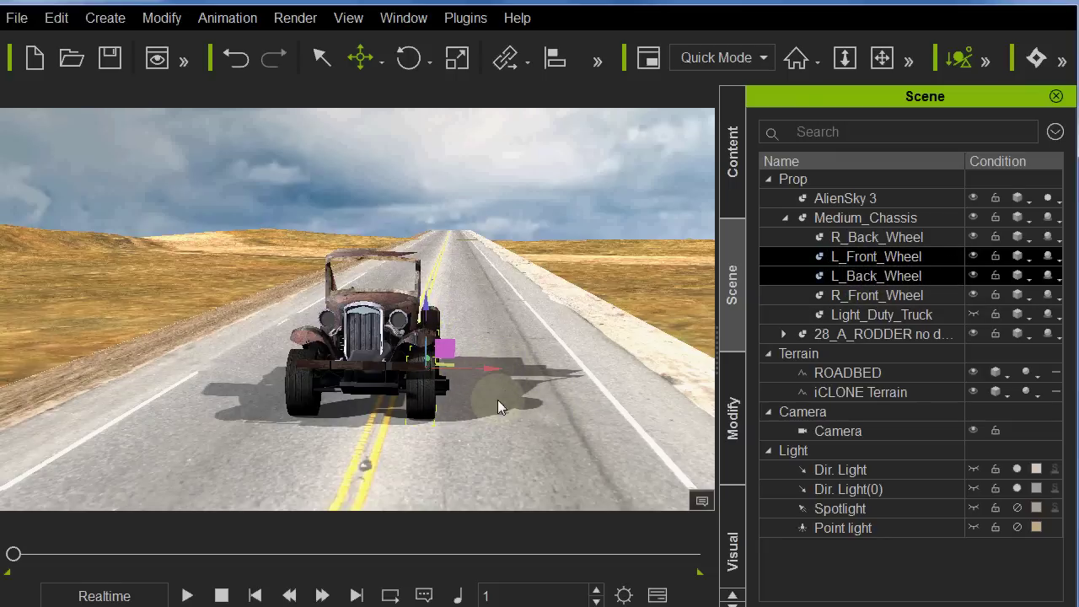
right_drag(554, 427, 417, 341)
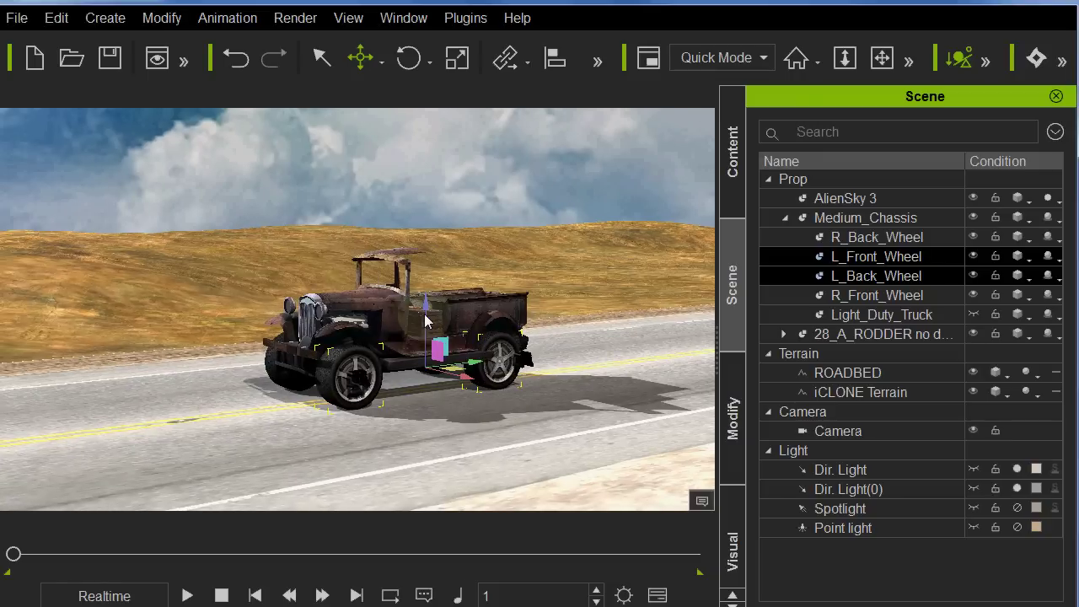
- Hide Medium_Chassis and make its four wheels visible again one by one, leaving Light_Duty_Truck hidden
click(850, 220)
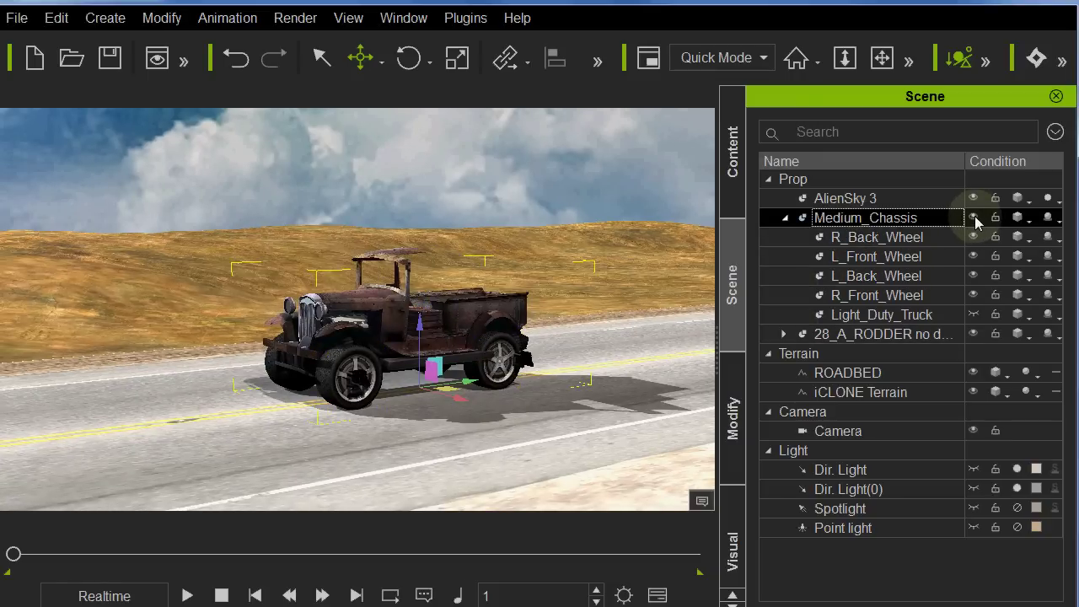
click(974, 220)
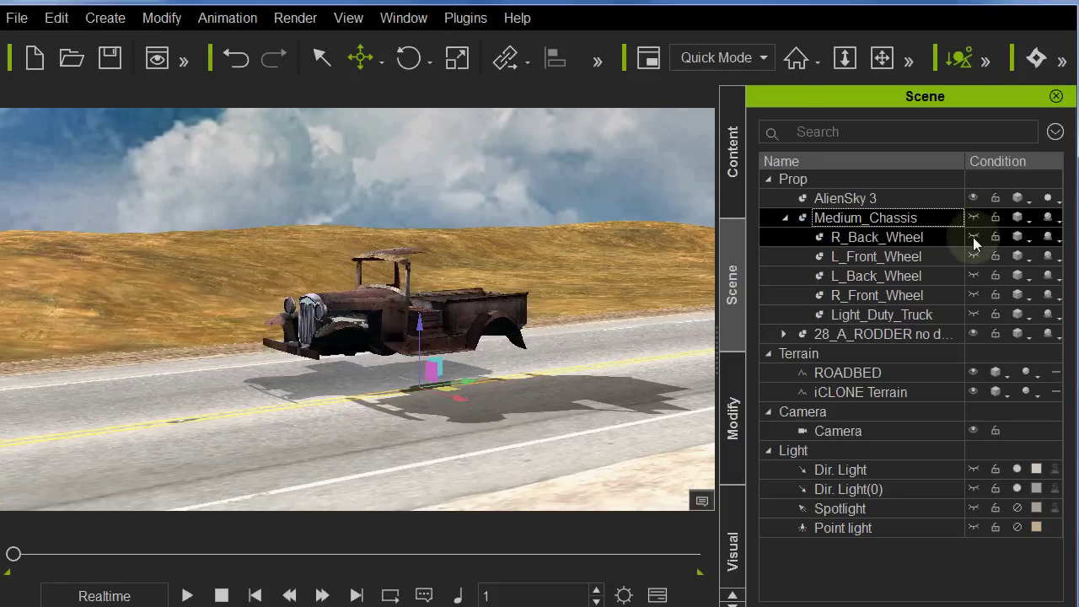
click(973, 237)
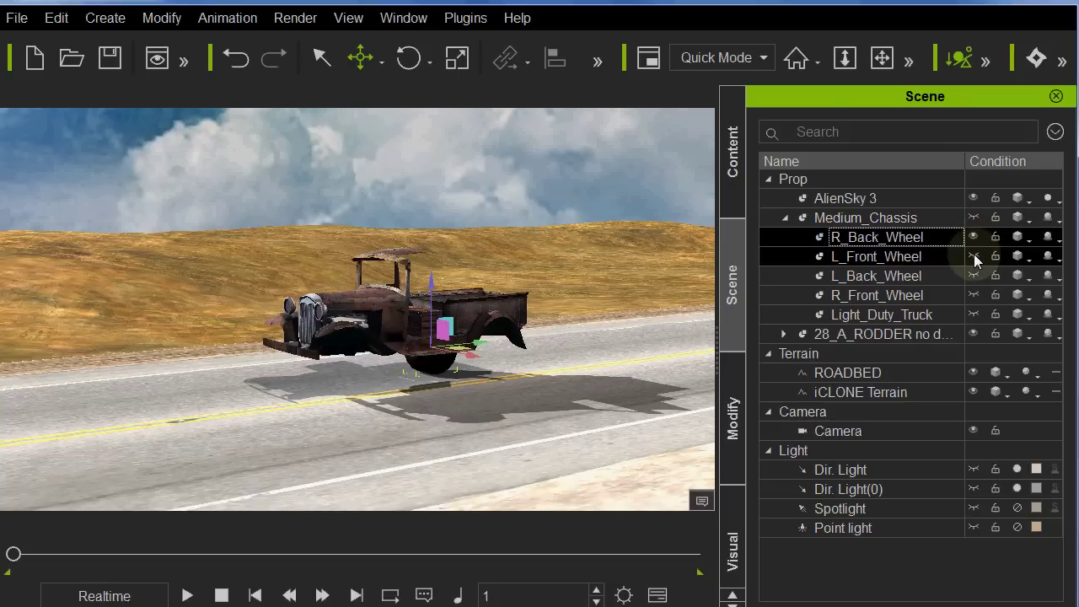
click(973, 257)
click(973, 276)
click(974, 294)
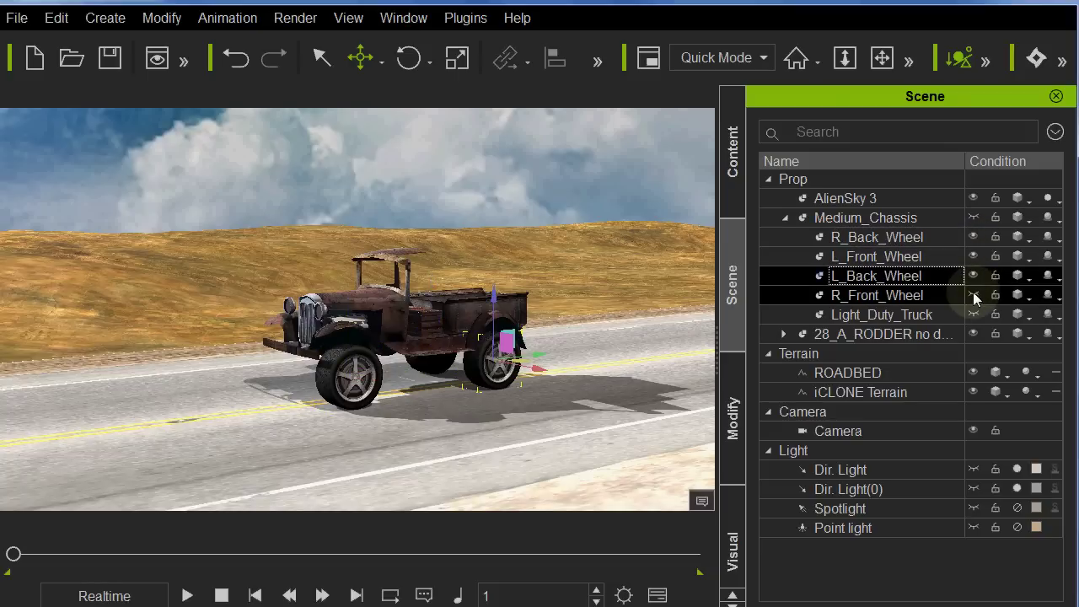
- Lower the 28_A_RODDER body closer to the wheels and fine-tune its sideways and lengthwise alignment over them
click(873, 335)
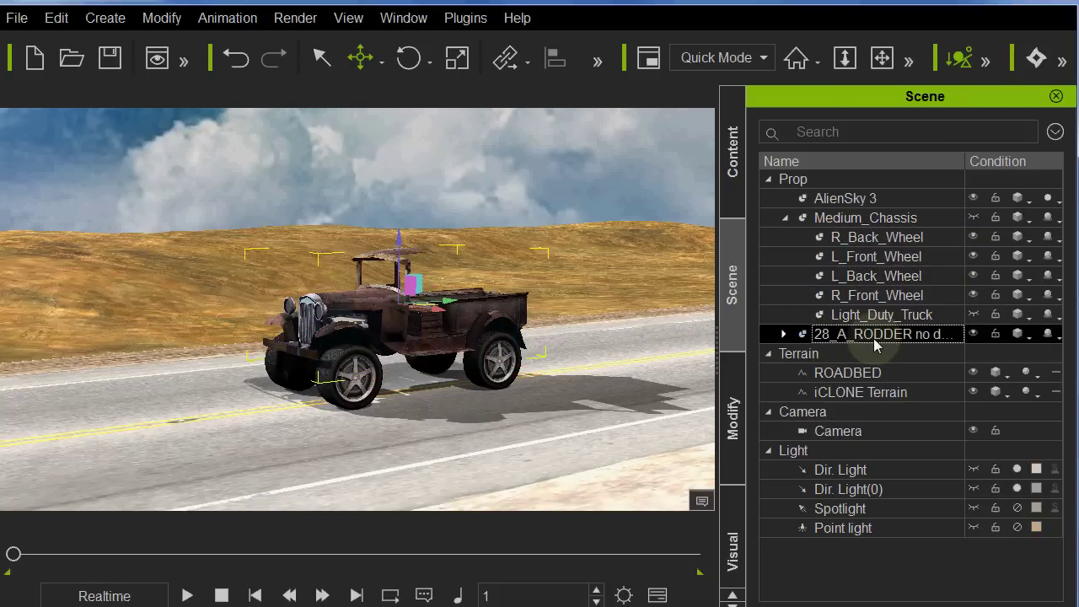
drag(404, 243, 403, 248)
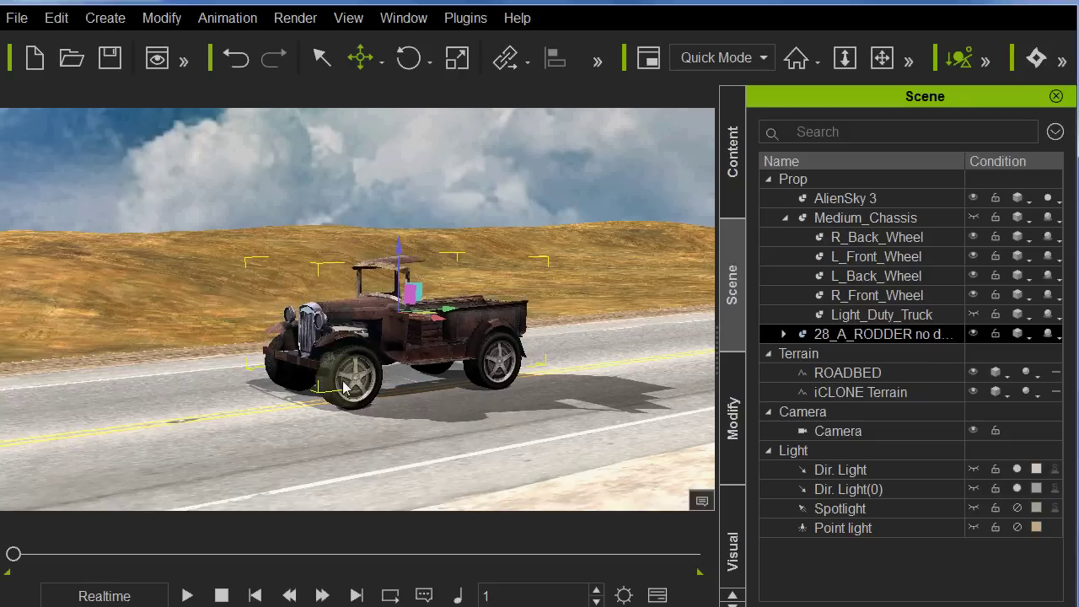
alt+right_drag(418, 395, 654, 403)
alt+right_drag(522, 407, 599, 408)
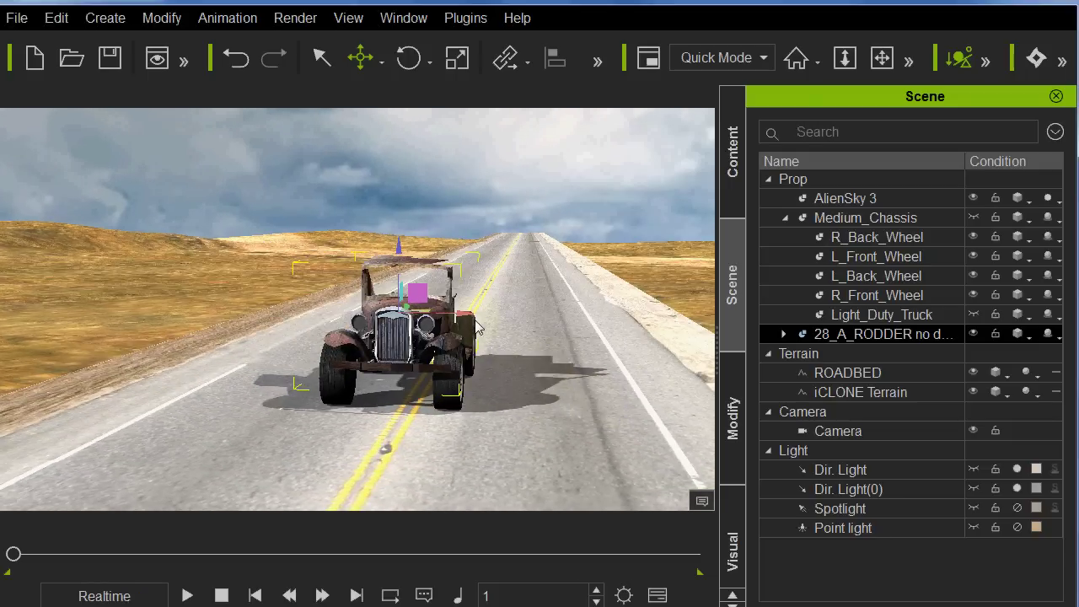
drag(465, 316, 464, 316)
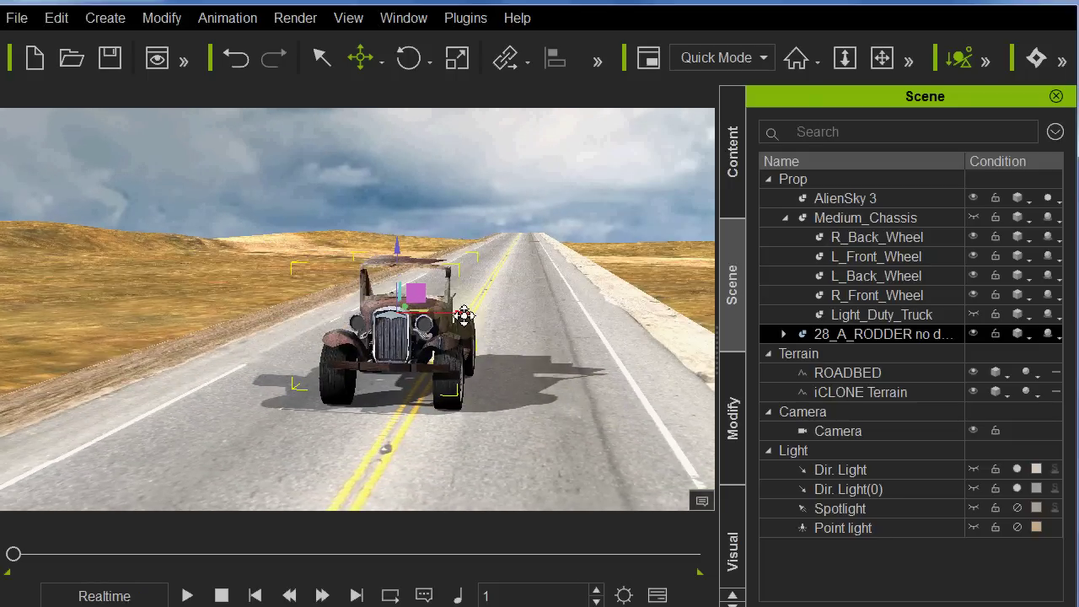
alt+right_drag(511, 393, 128, 383)
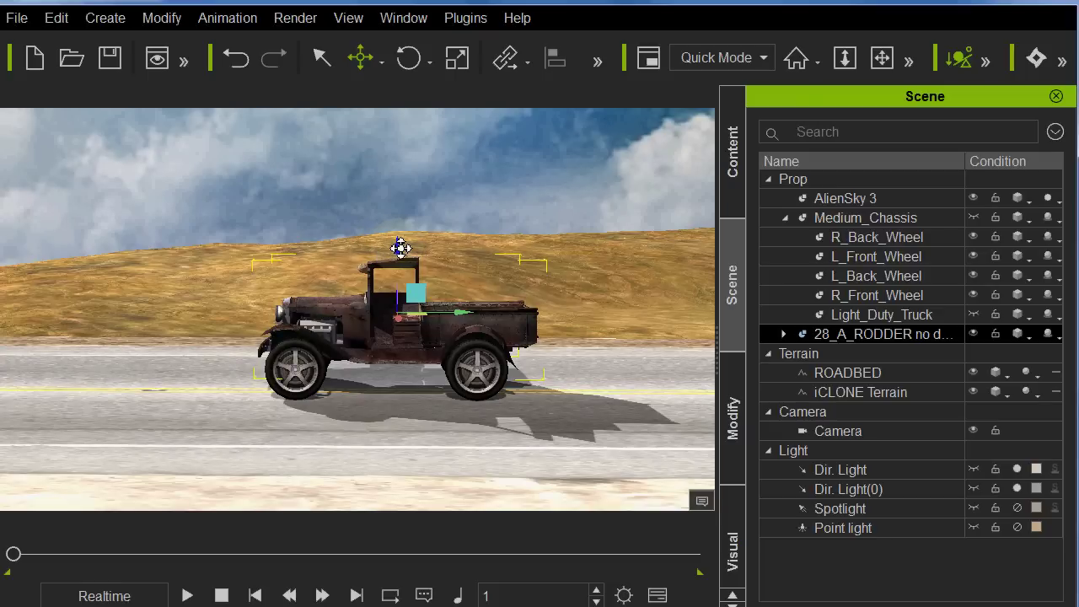
drag(401, 246, 401, 251)
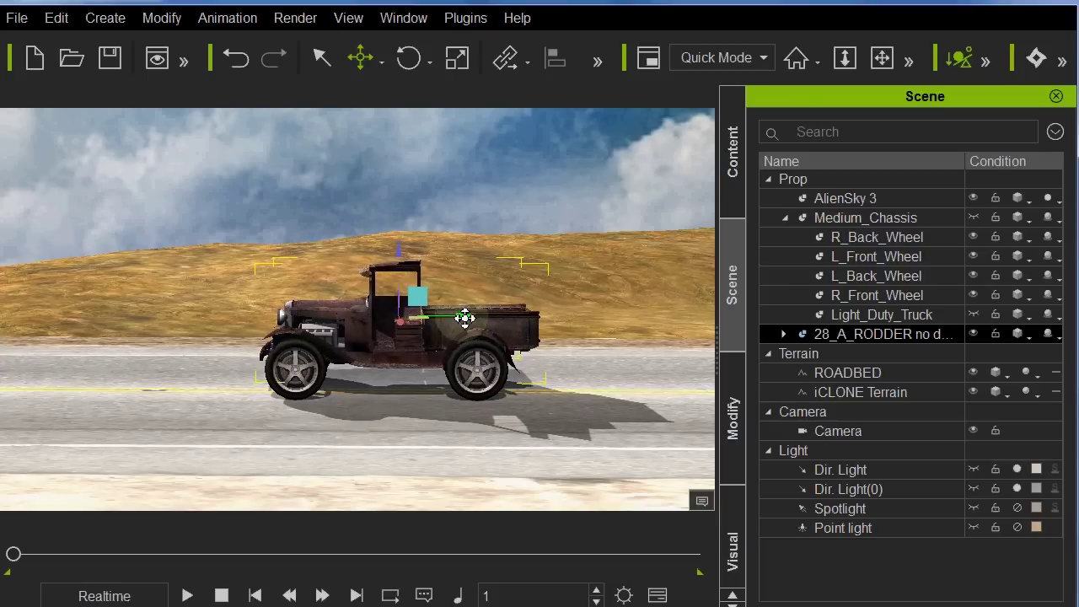
- Attach the 28_A_RODDER body to the hidden Light_Duty_Truck body of Medium_Chassis
right_drag(414, 352, 489, 374)
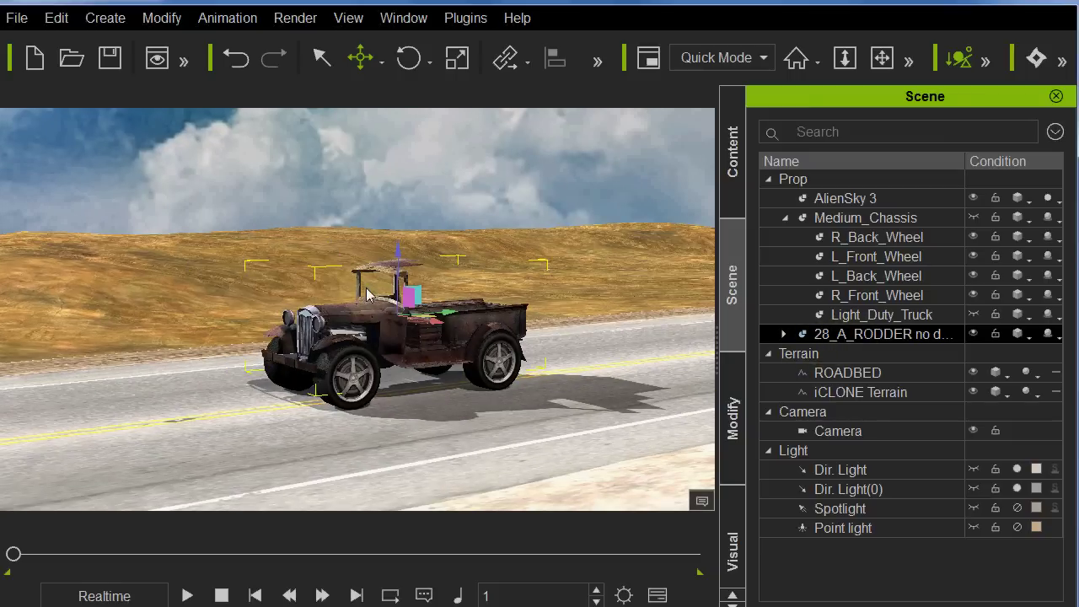
right_click(409, 300)
mouse_move(590, 408)
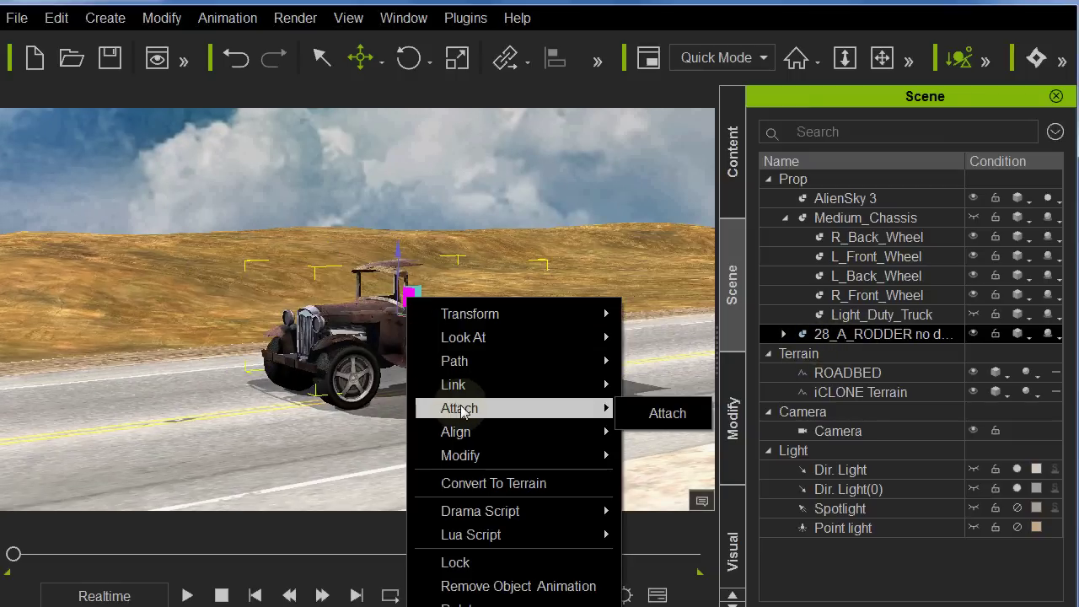
click(662, 415)
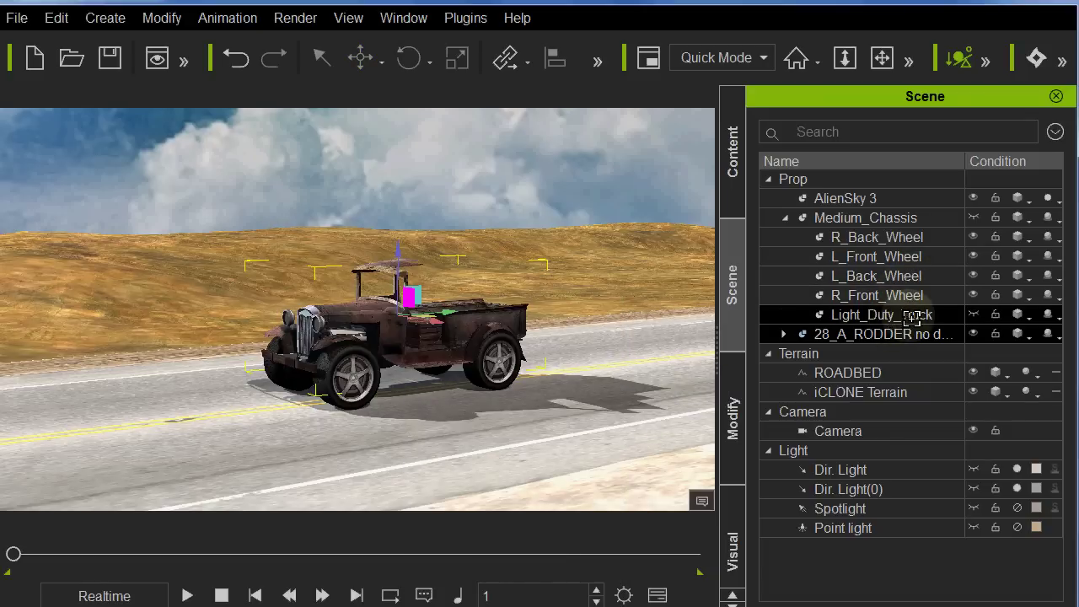
click(860, 314)
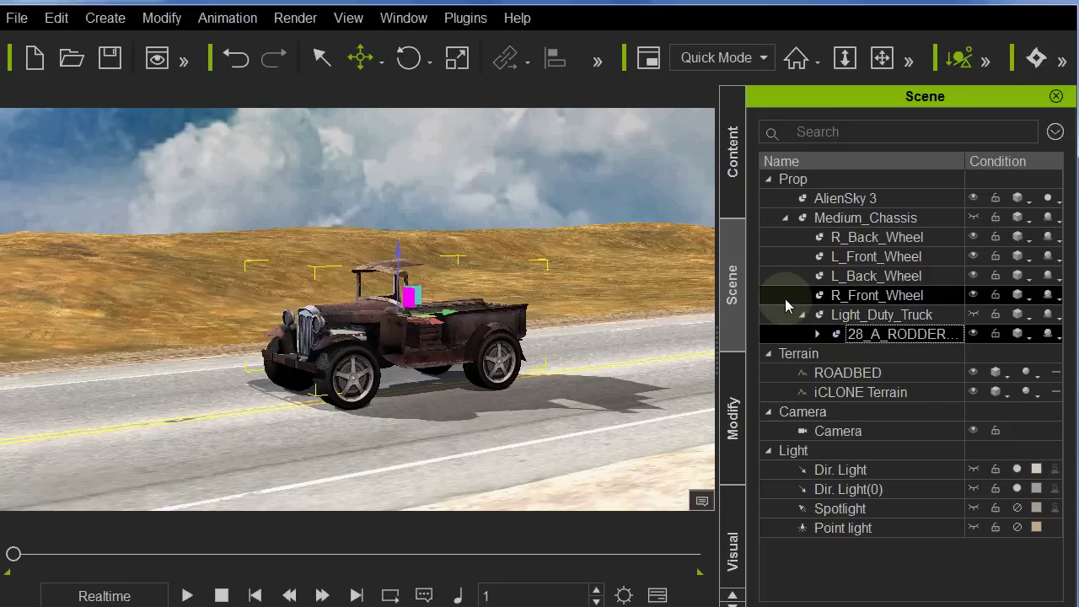
- Test-drive Medium_Chassis along the road with the Move_Forward action, stop playback, and undo the move
click(839, 219)
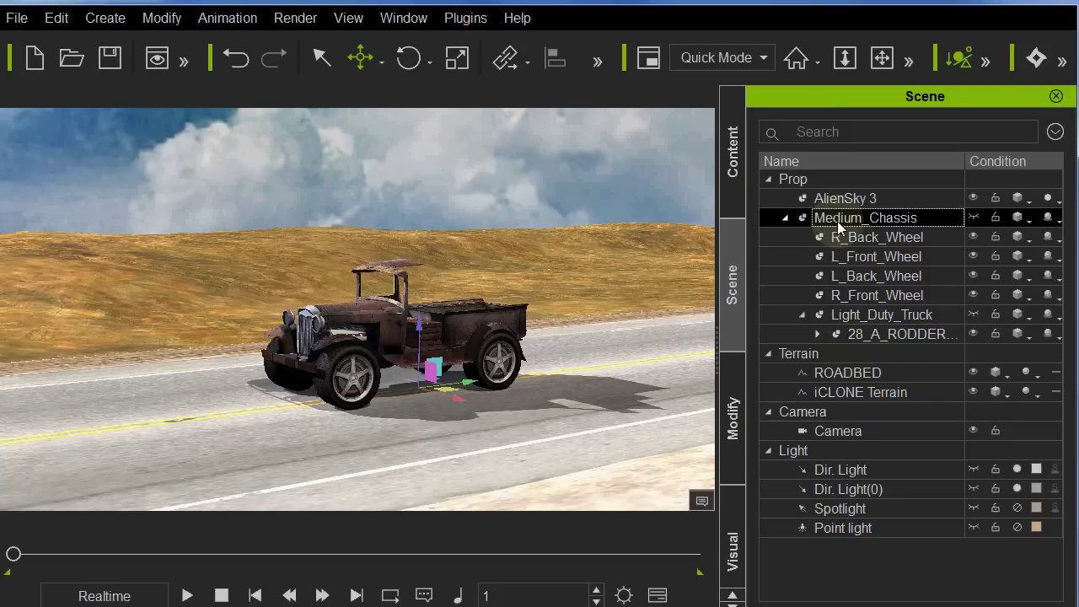
key(x)
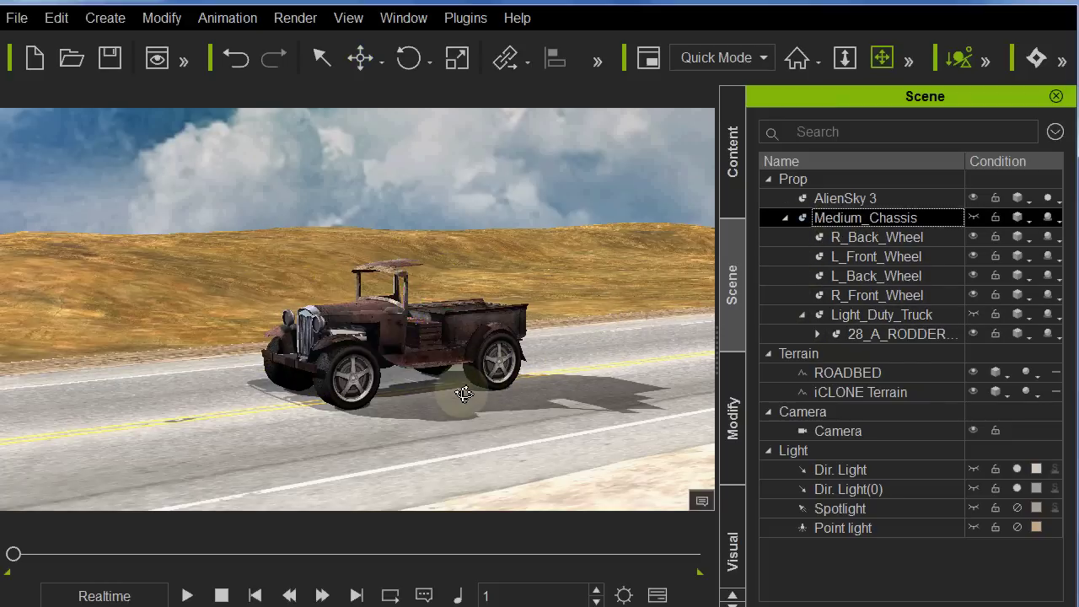
right_drag(464, 393, 549, 414)
scroll(460, 412, down, 5)
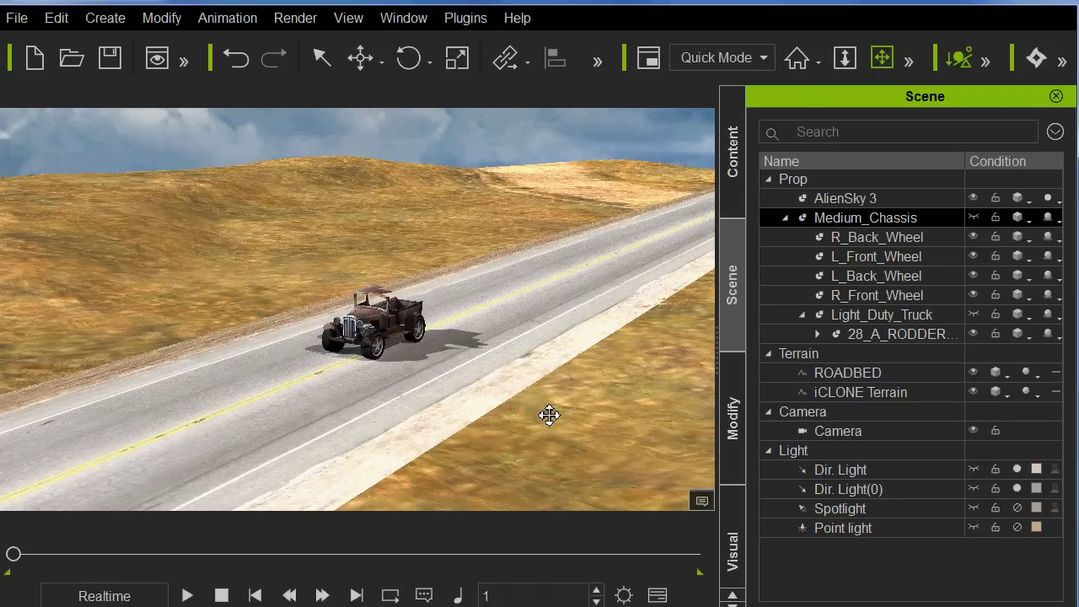
drag(531, 373, 602, 354)
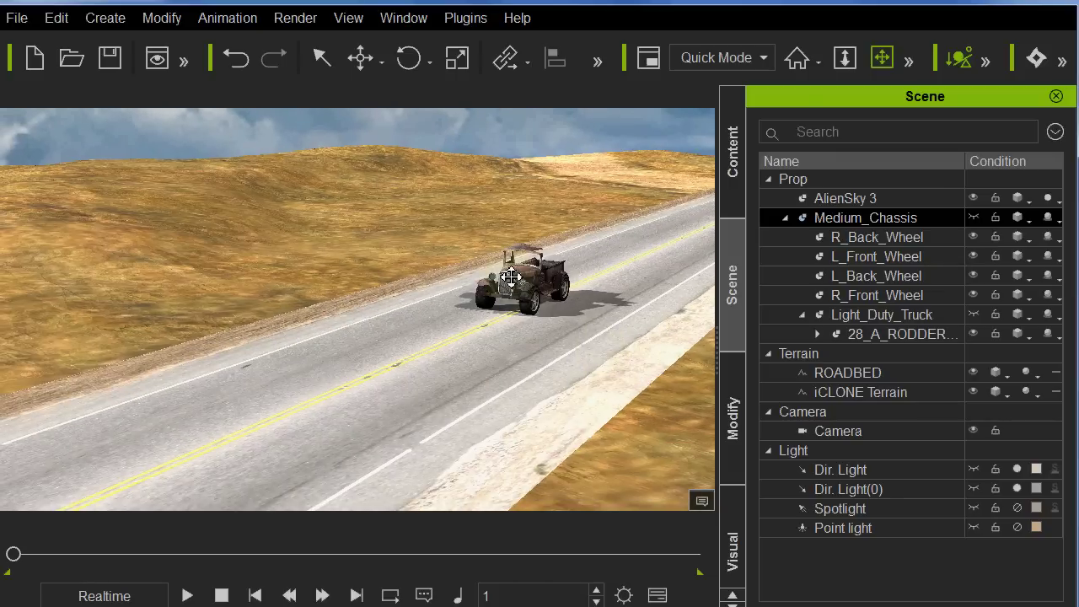
right_click(555, 281)
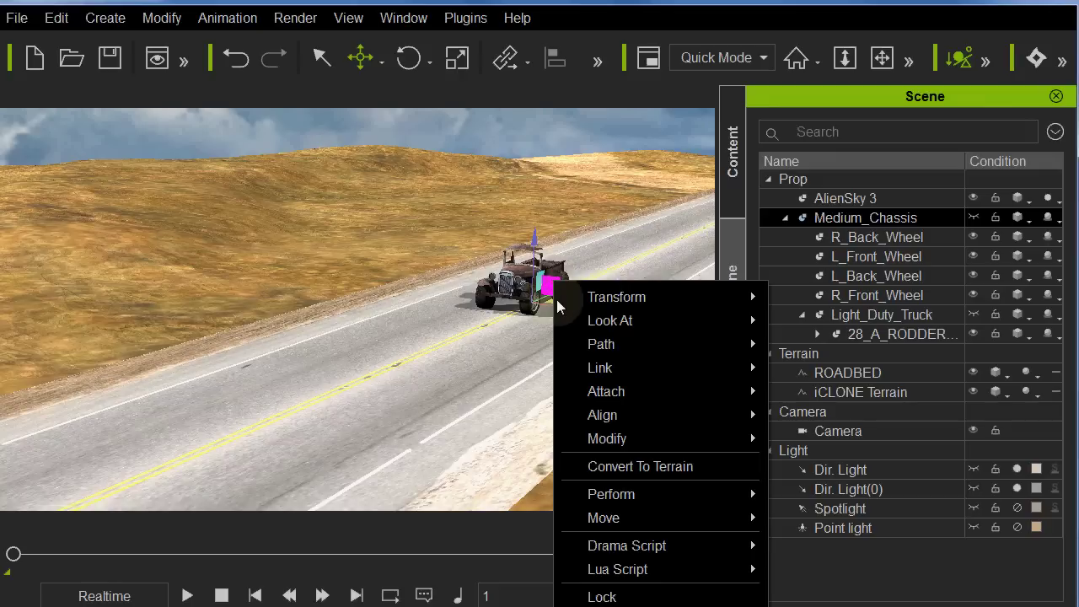
mouse_move(624, 519)
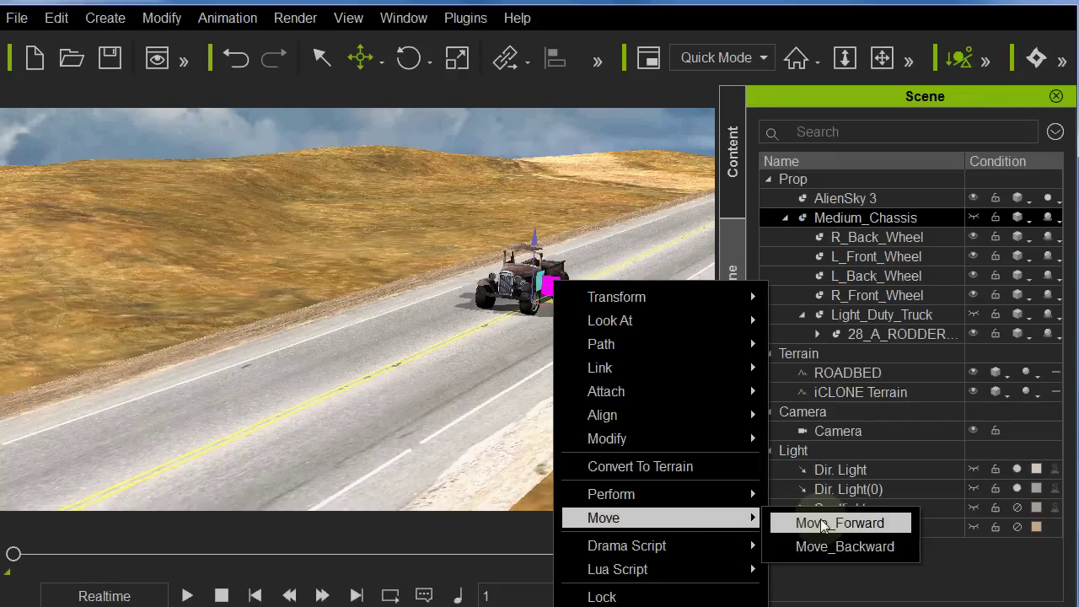
click(830, 523)
key(space)
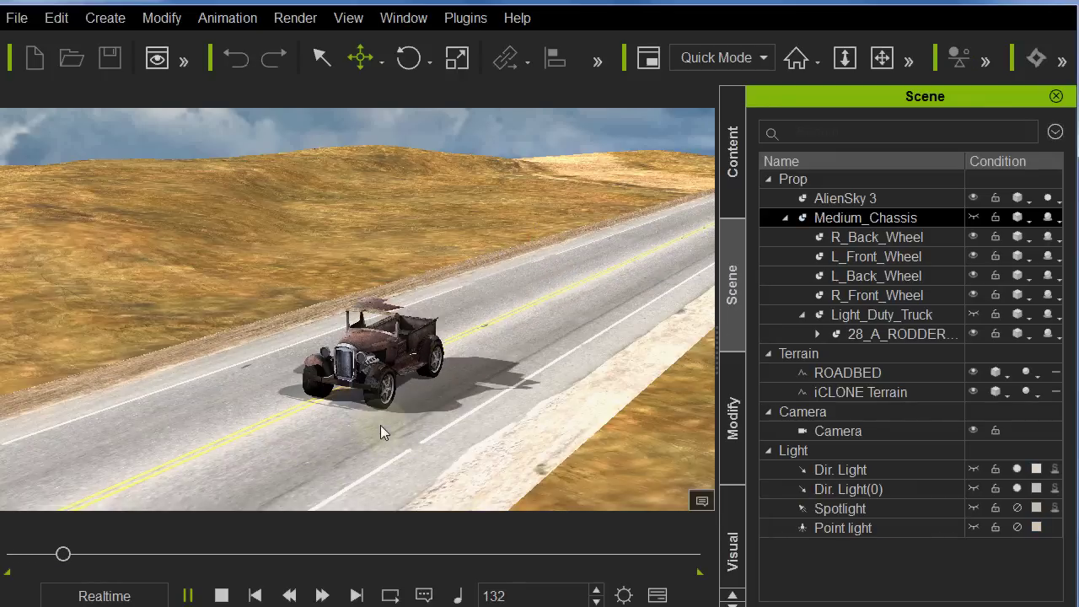
click(237, 588)
click(222, 596)
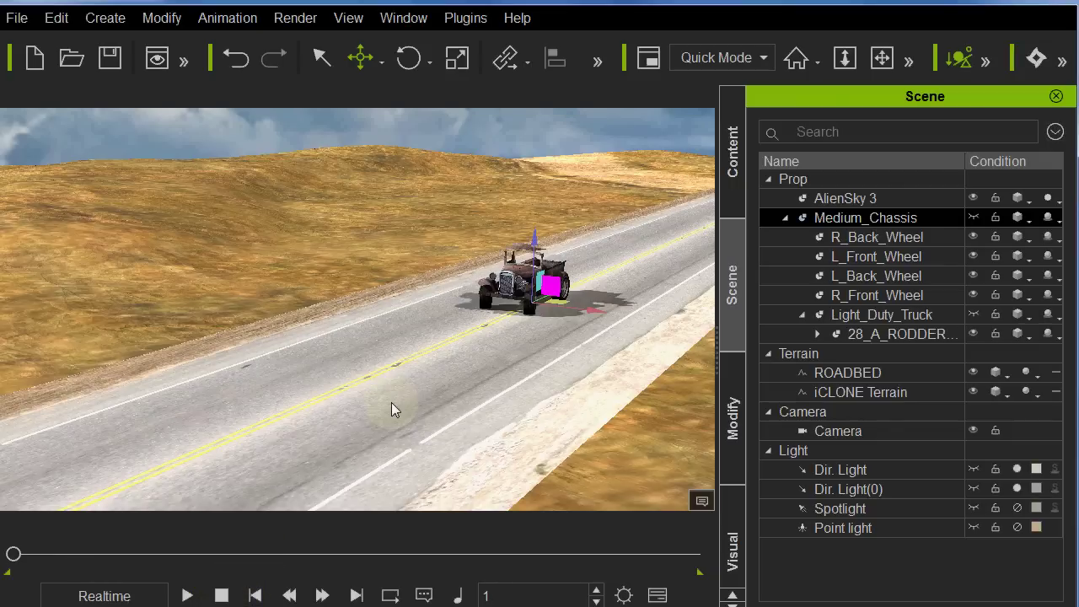
key(ctrl+z)
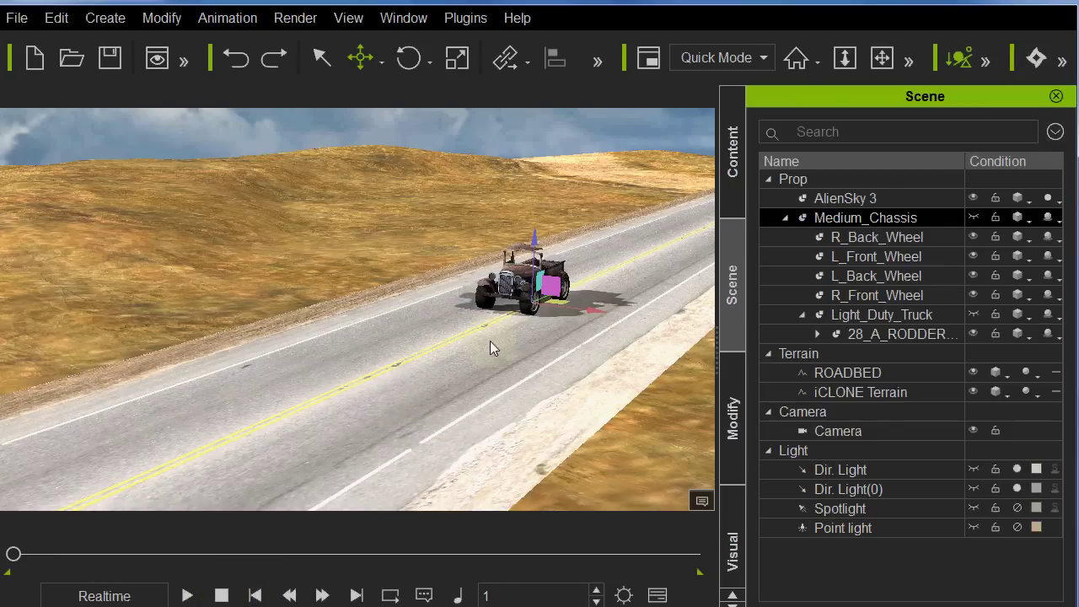
- Create a five-point motion path curving along the road, starting in front of the truck and ending across the yellow centre lines
alt+drag(456, 374, 440, 376)
right_drag(440, 377, 426, 351)
click(105, 18)
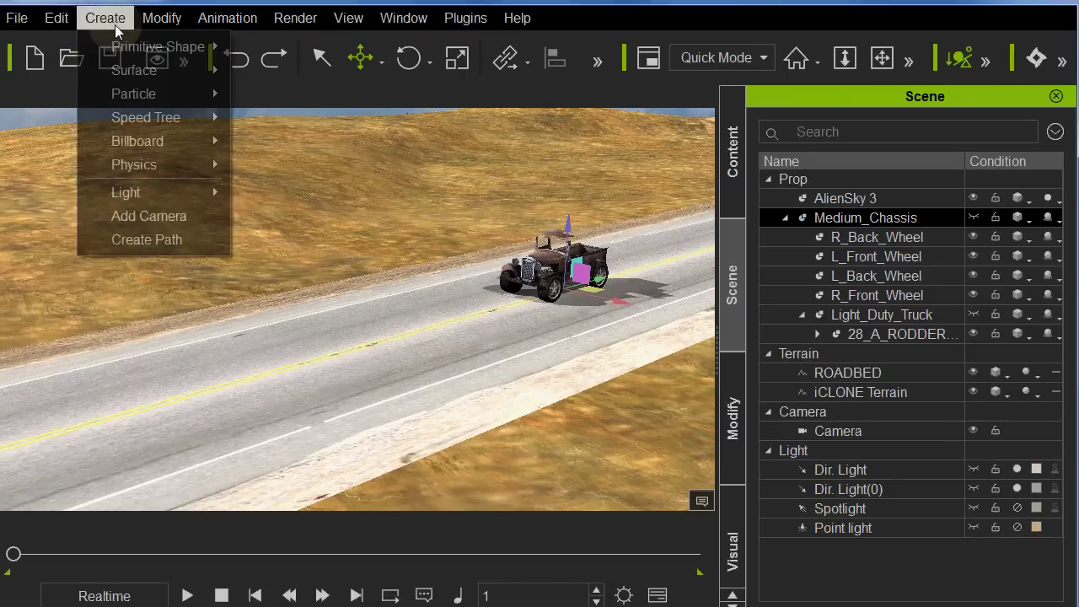
click(147, 240)
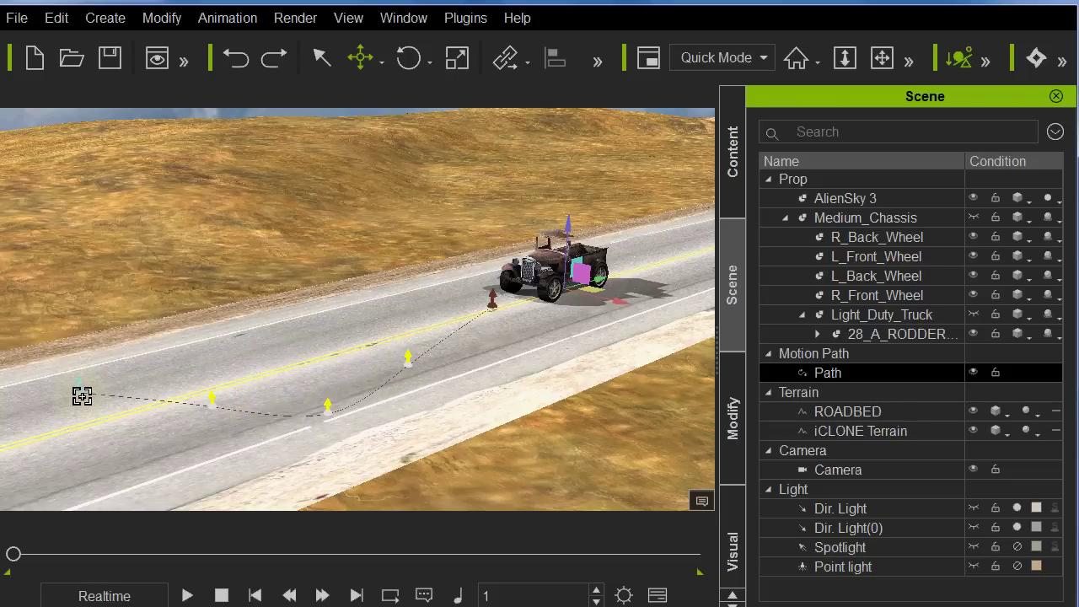
right_click(247, 354)
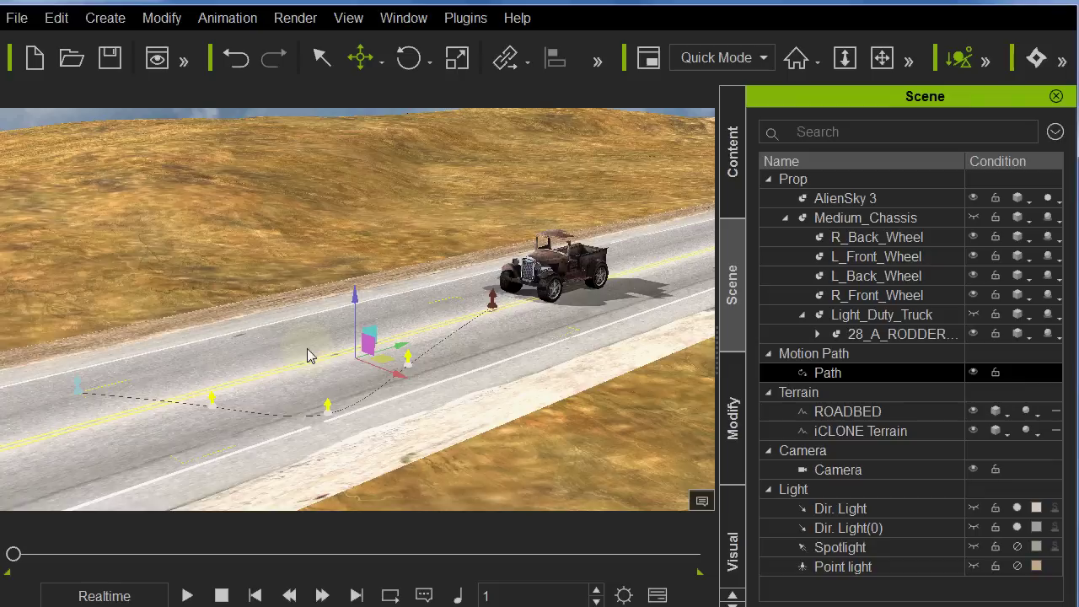
- Send Medium_Chassis along the curved path to its end point with the Move_Forward action, pausing playback on the way
right_drag(311, 355, 378, 347)
click(518, 261)
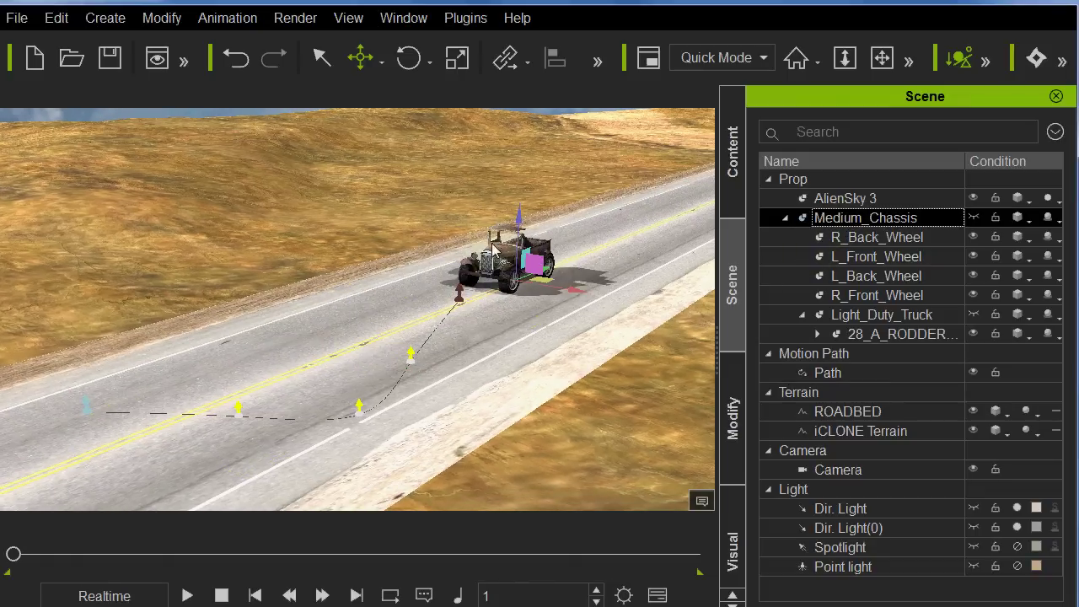
right_click(537, 268)
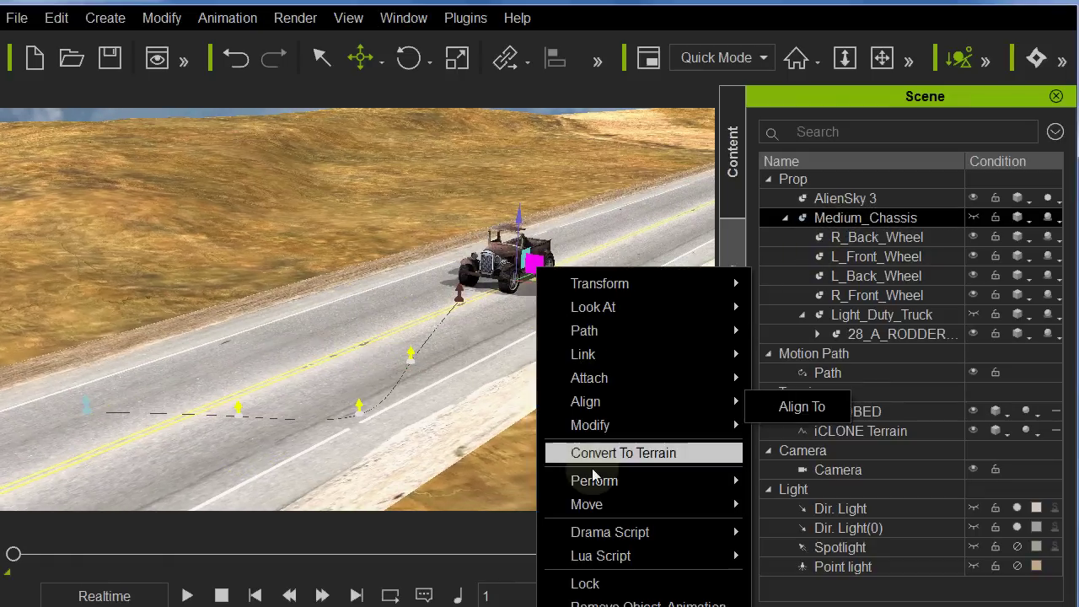
mouse_move(590, 505)
click(799, 511)
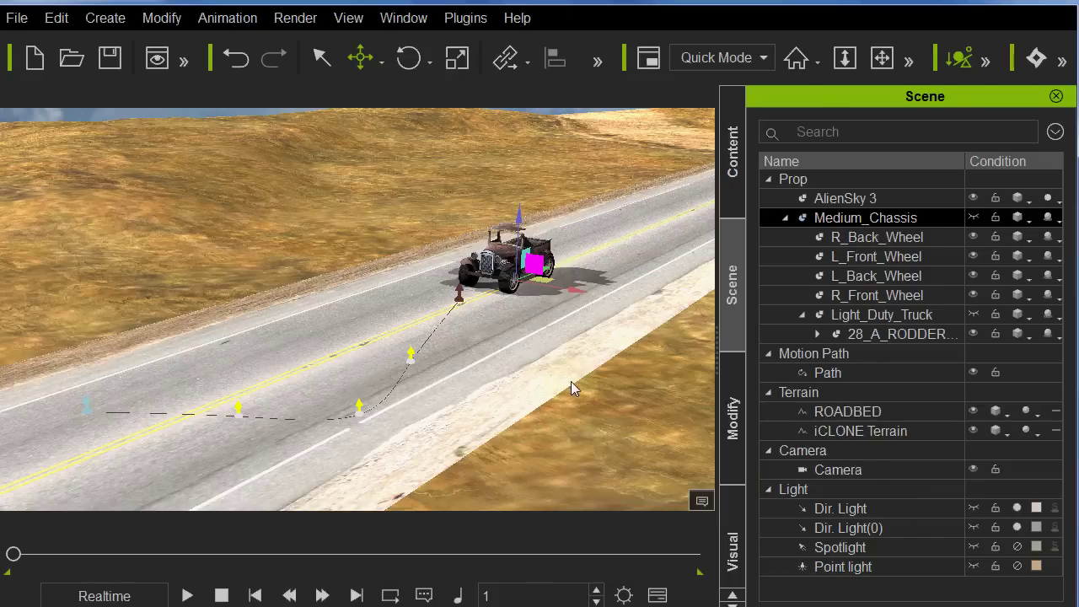
key(space)
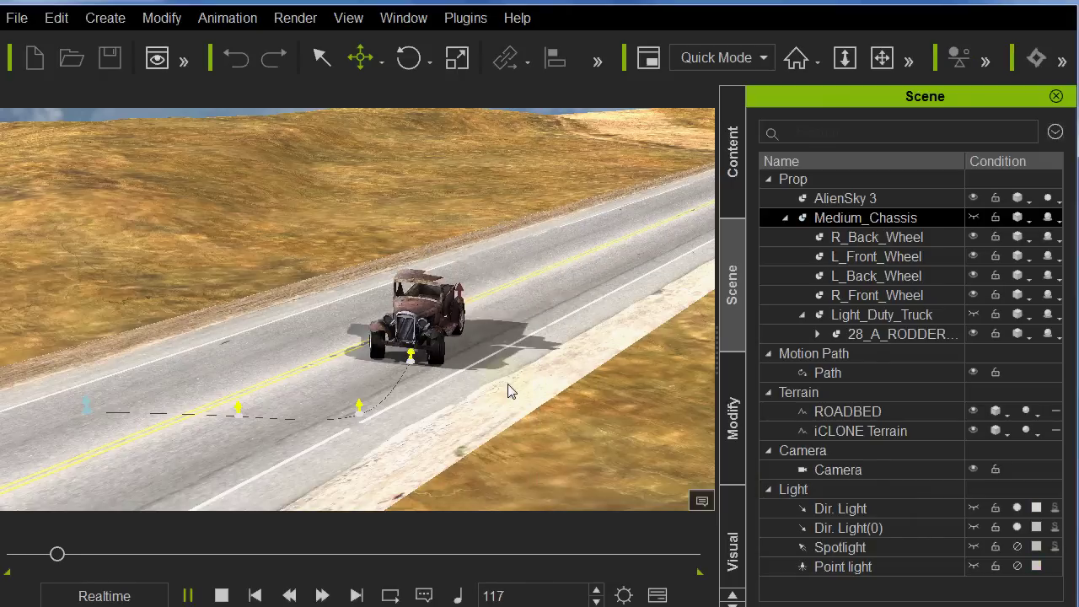
key(space)
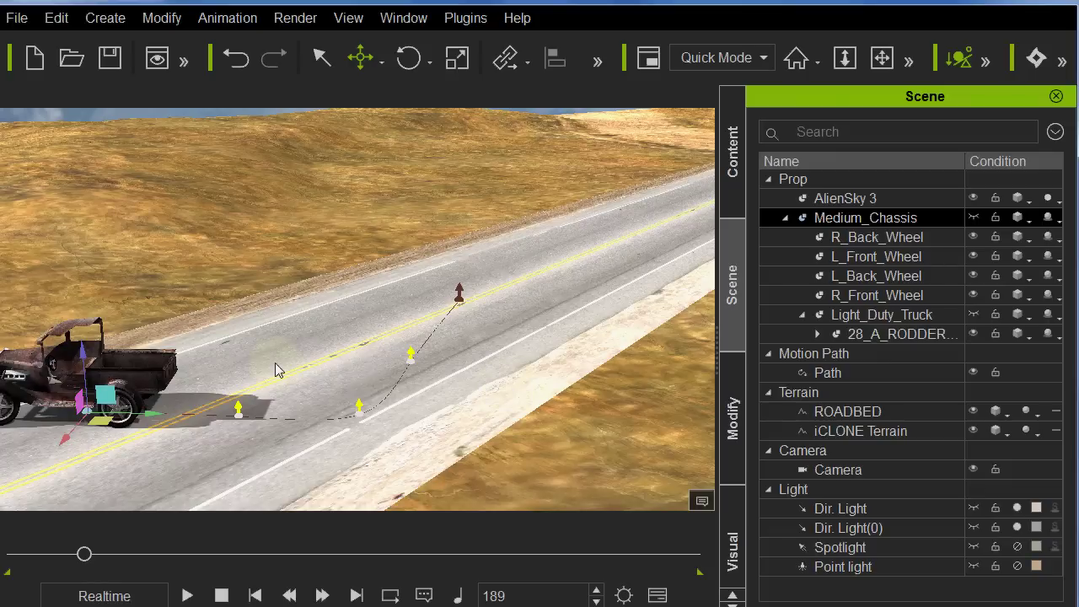
middle_drag(249, 396, 336, 373)
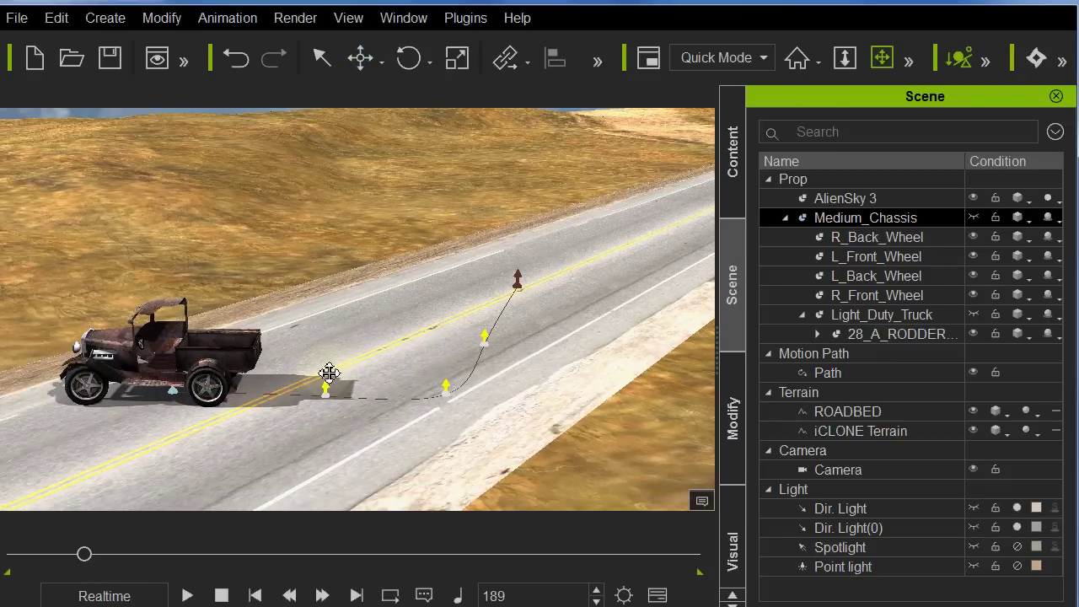
right_drag(329, 372, 327, 309)
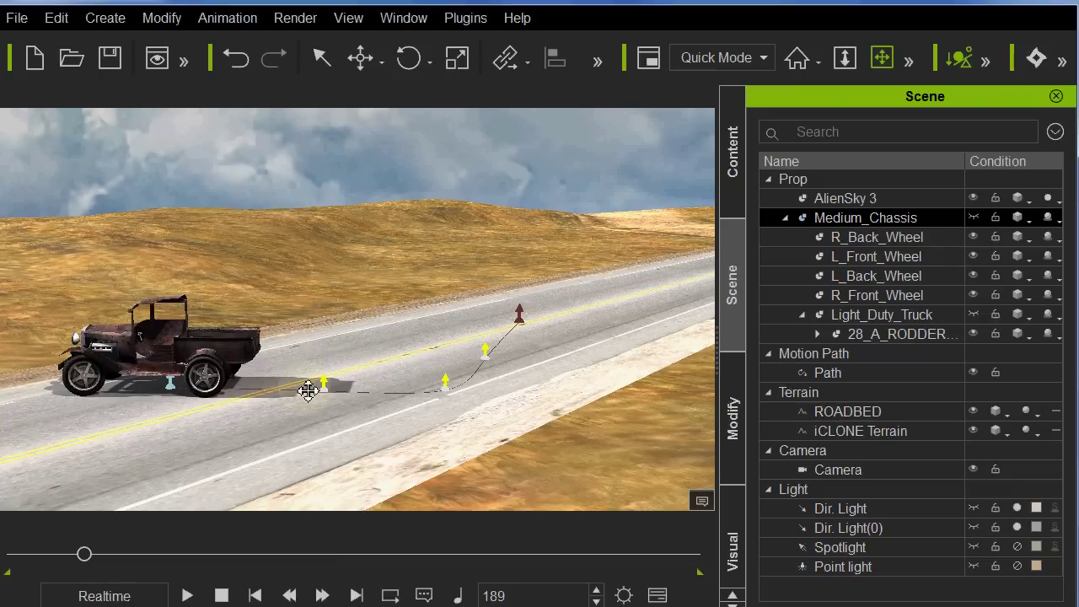
drag(309, 391, 332, 385)
right_drag(332, 385, 354, 388)
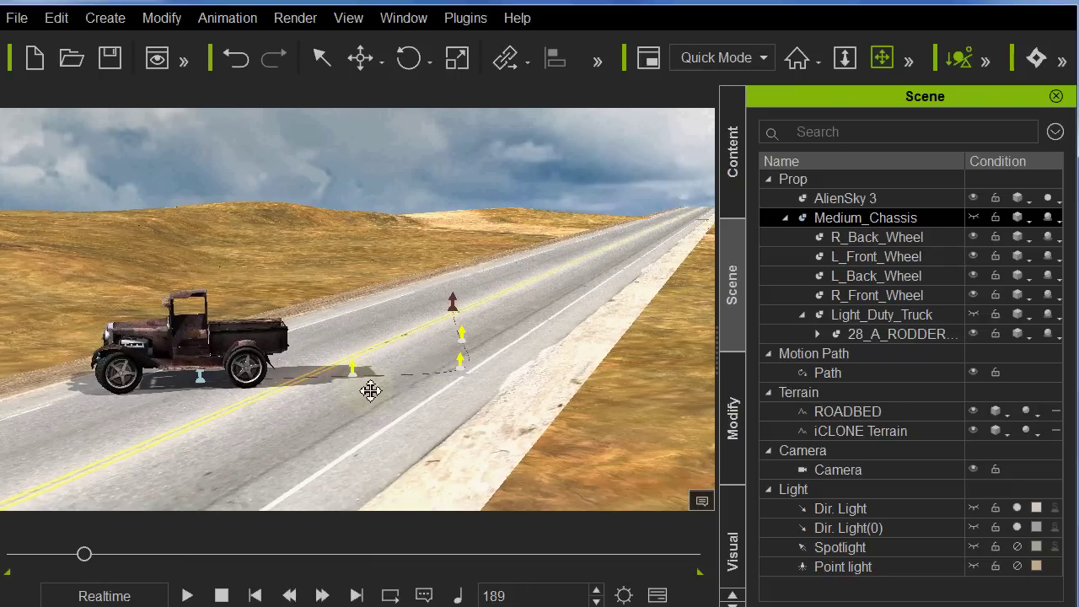
drag(371, 391, 378, 392)
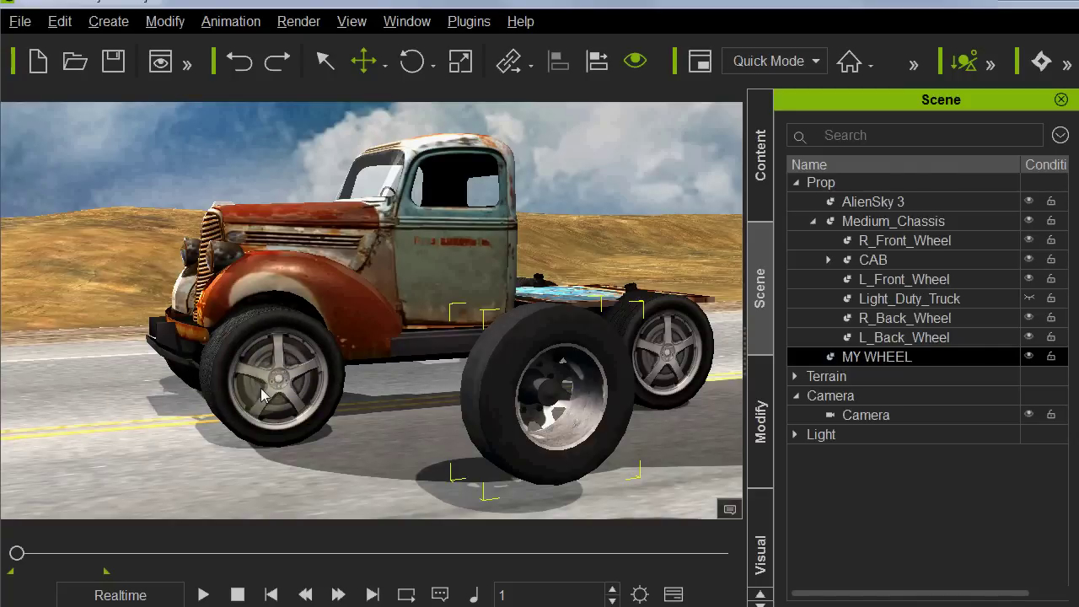
- Attach the MY WHEEL prop to L_Front_Wheel of Medium_Chassis
right_click(503, 390)
mouse_move(548, 497)
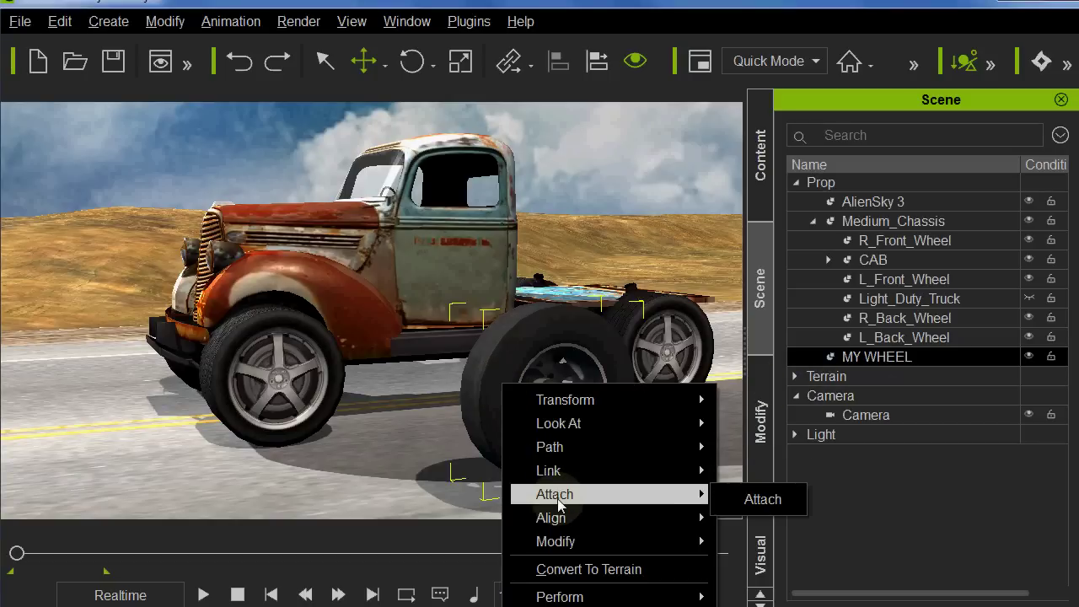
click(761, 500)
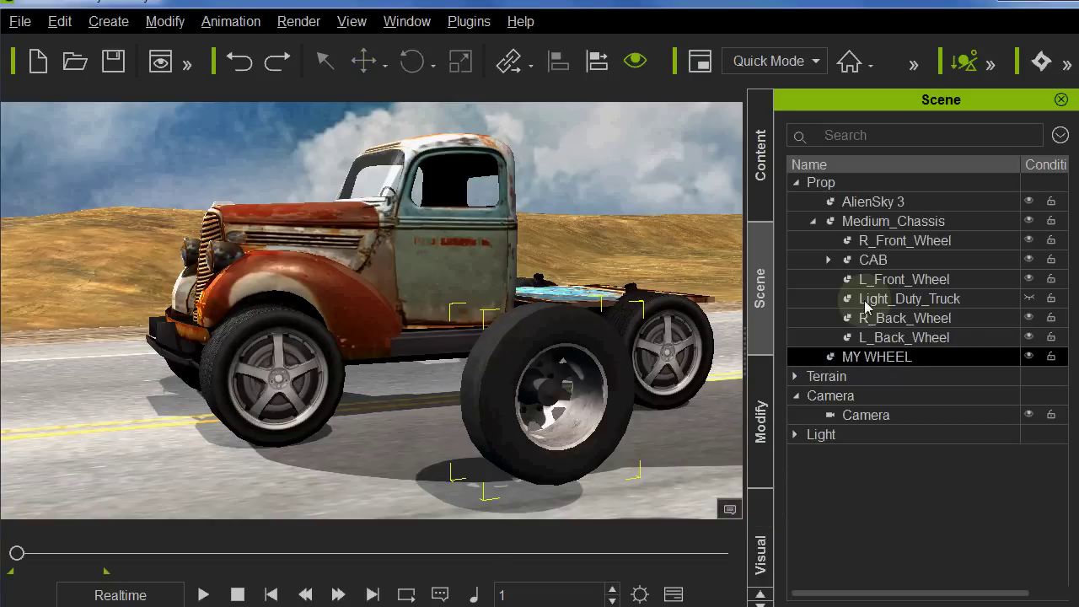
click(895, 280)
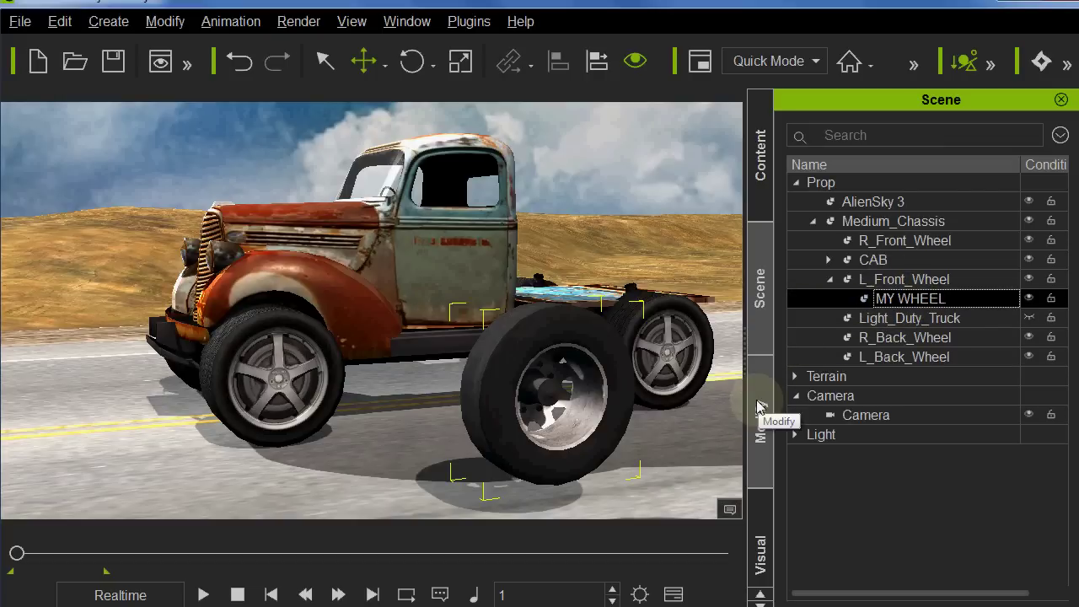
- Reattach MY WHEEL to the Wheel sub-node under L_Front_Wheel's Wheel_02, aligning both position and rotation
click(758, 407)
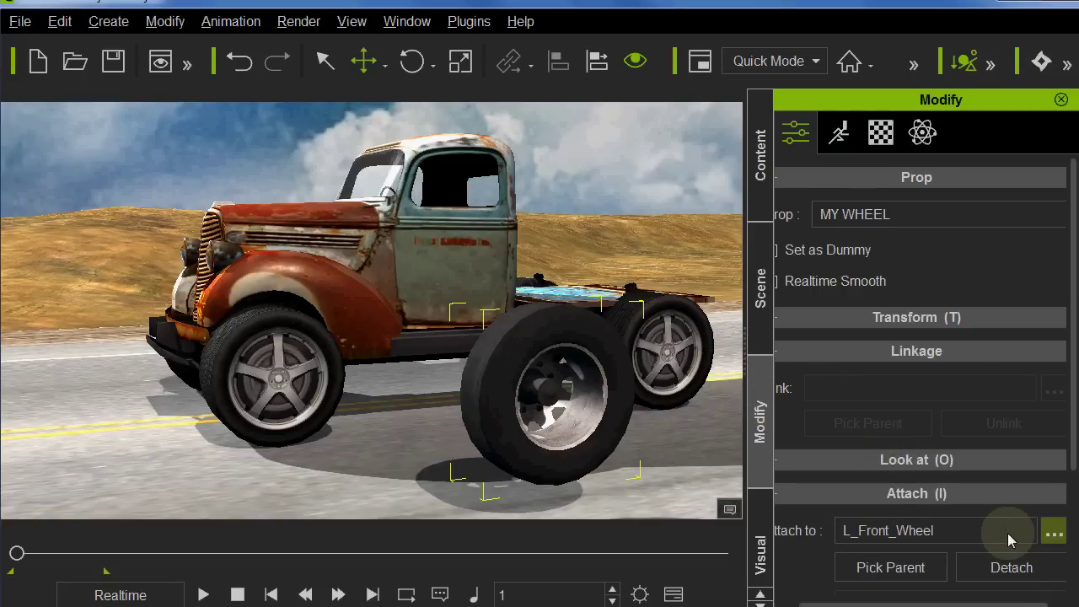
click(1053, 534)
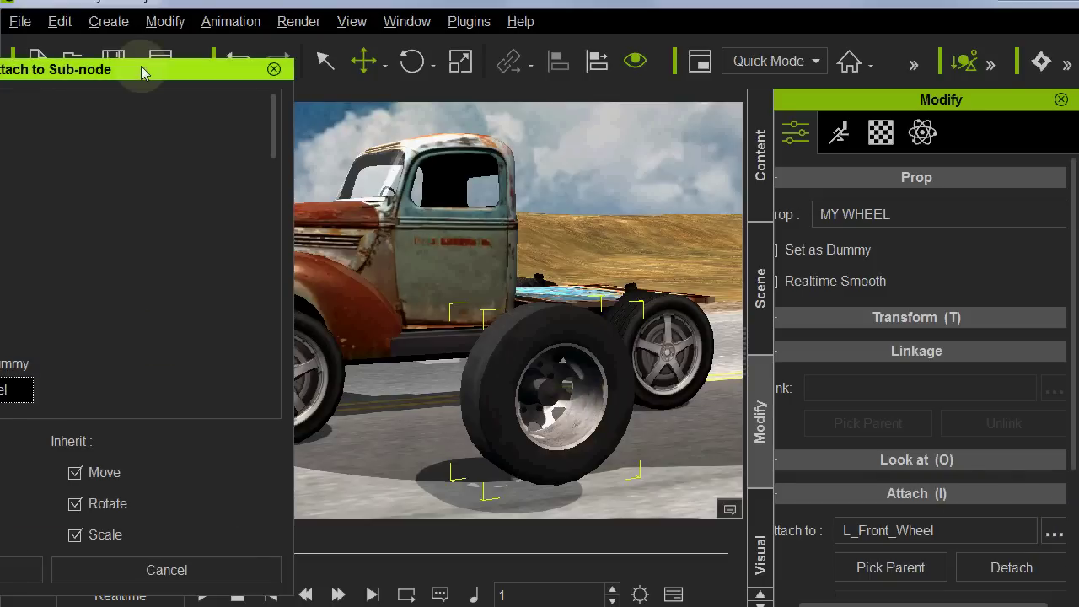
drag(223, 78, 625, 87)
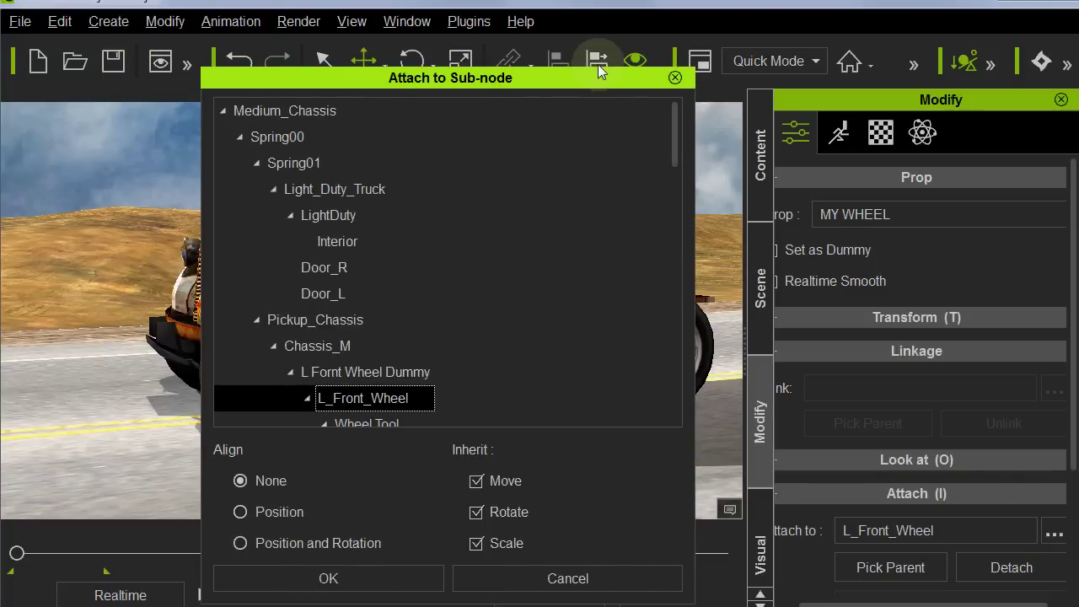
drag(653, 52, 681, 42)
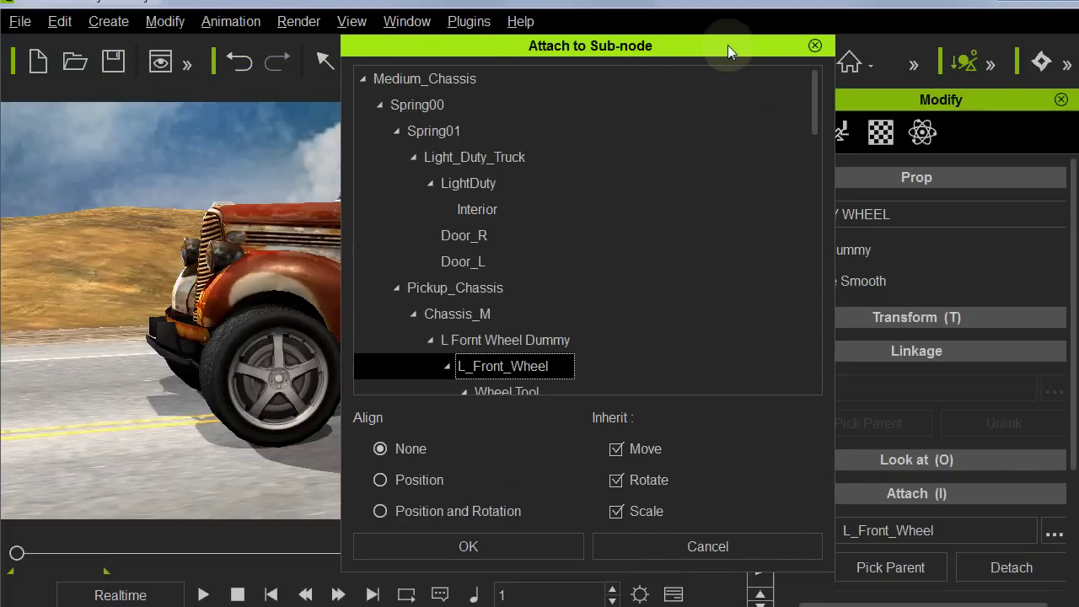
drag(753, 44, 824, 53)
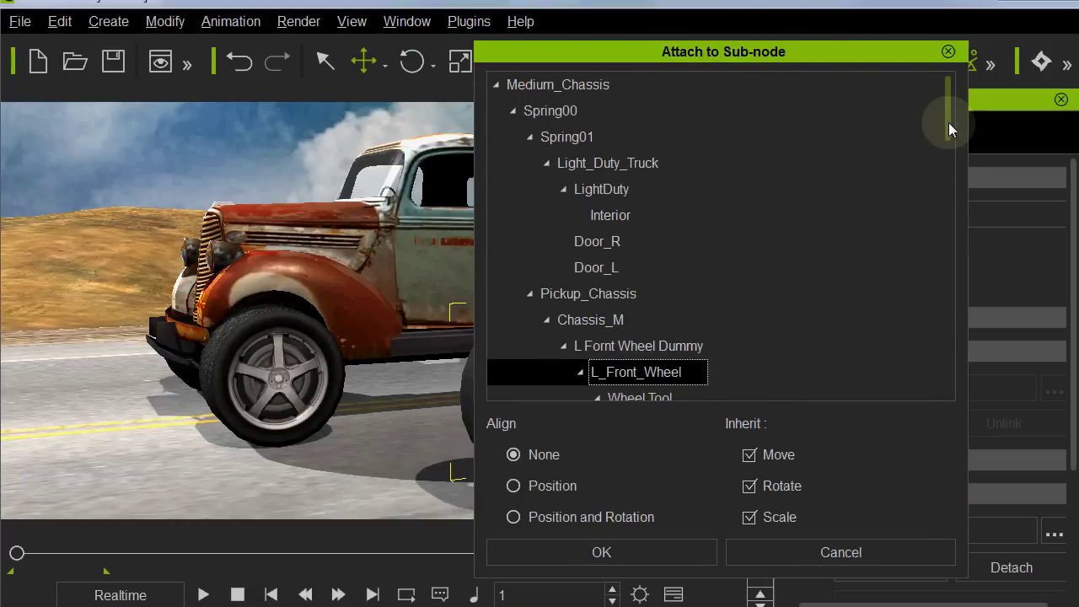
scroll(950, 131, down, 2)
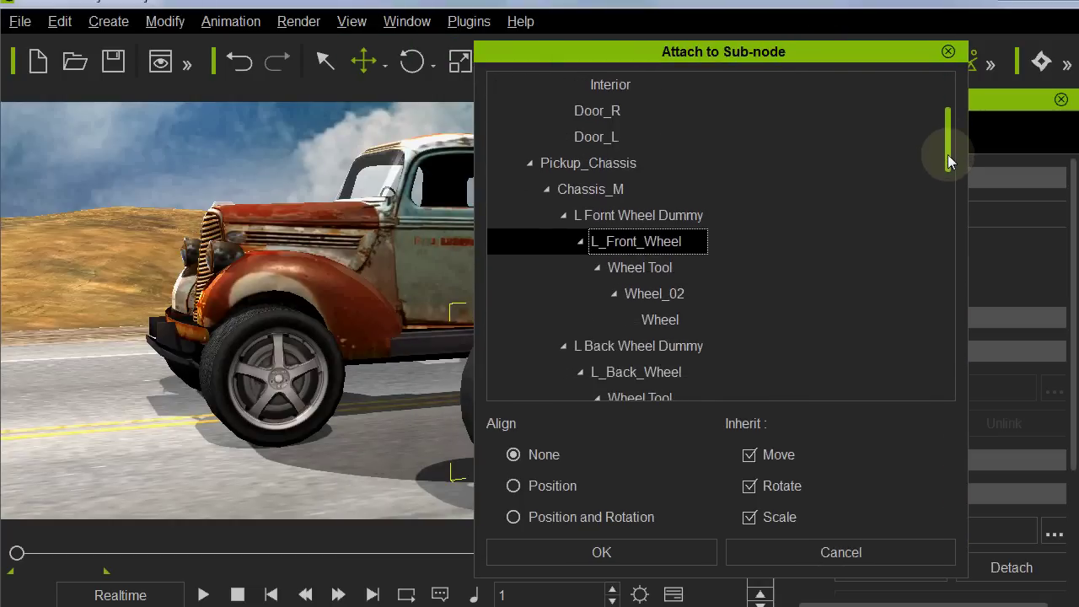
click(651, 295)
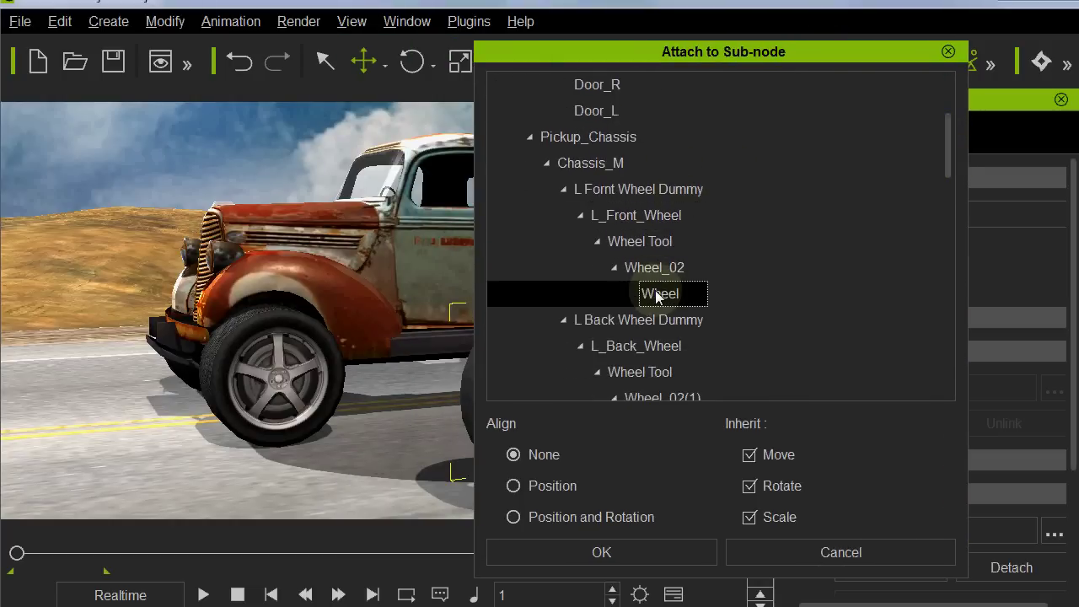
click(513, 518)
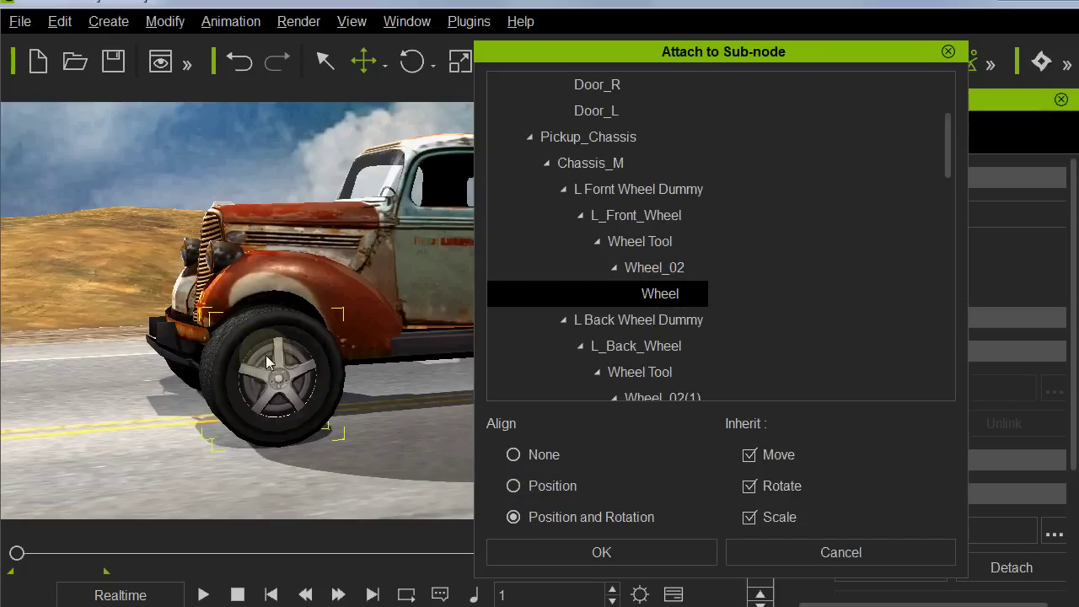
click(576, 555)
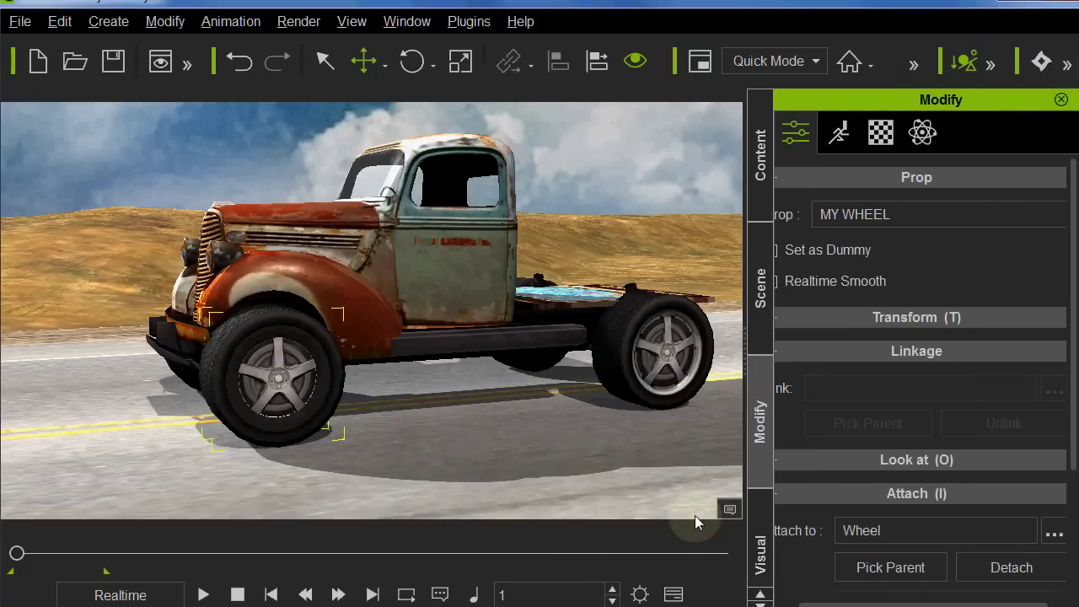
- Hide L_Front_Wheel while keeping its attached MY WHEEL prop visible
click(760, 287)
click(923, 279)
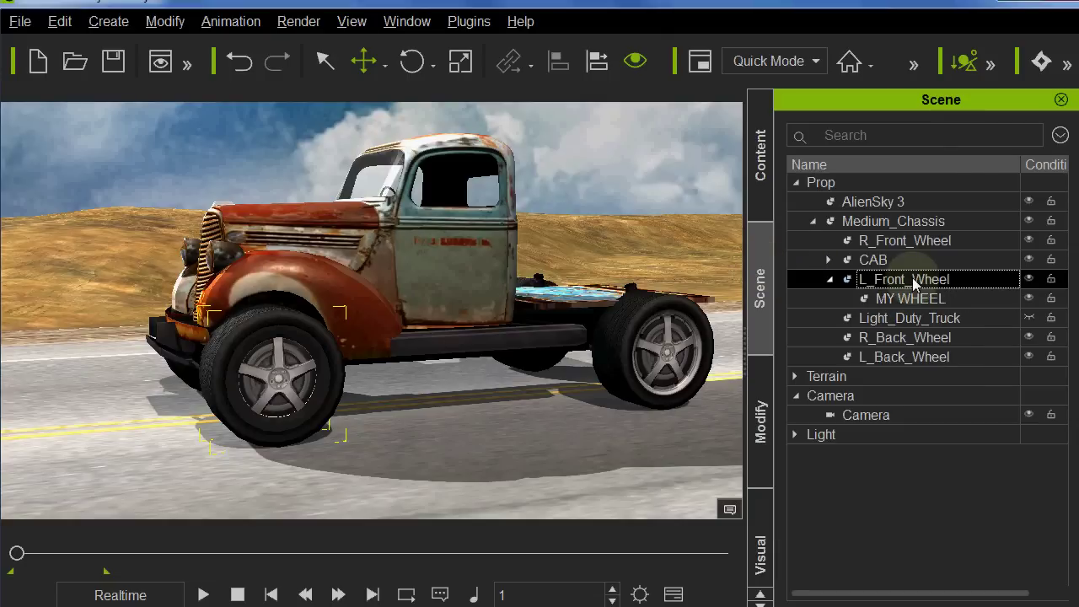
click(1029, 279)
click(1029, 300)
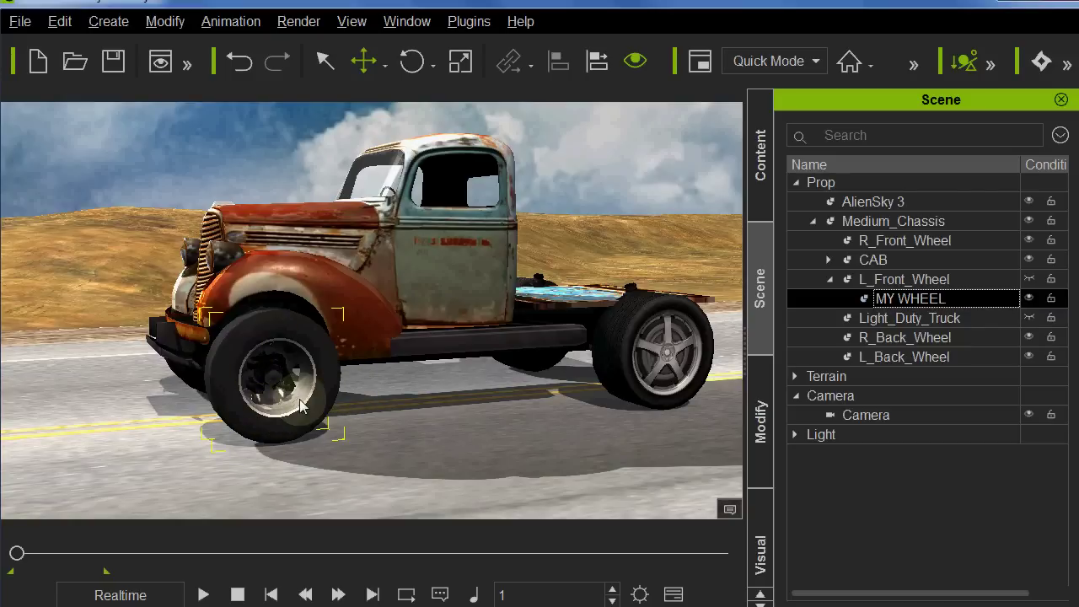
- Start a Move_Forward action for Medium_Chassis to test the custom front wheel on the road
key(x)
mouse_move(402, 413)
mouse_down()
mouse_move(441, 422)
mouse_move(441, 410)
mouse_move(407, 411)
mouse_up()
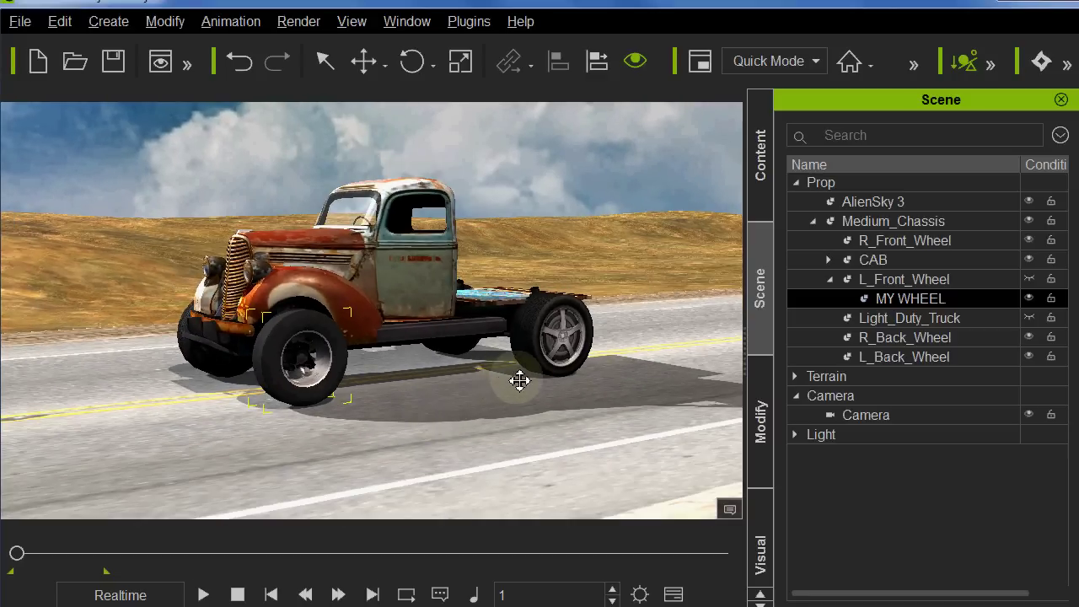
drag(518, 379, 526, 430)
scroll(533, 380, down, 3)
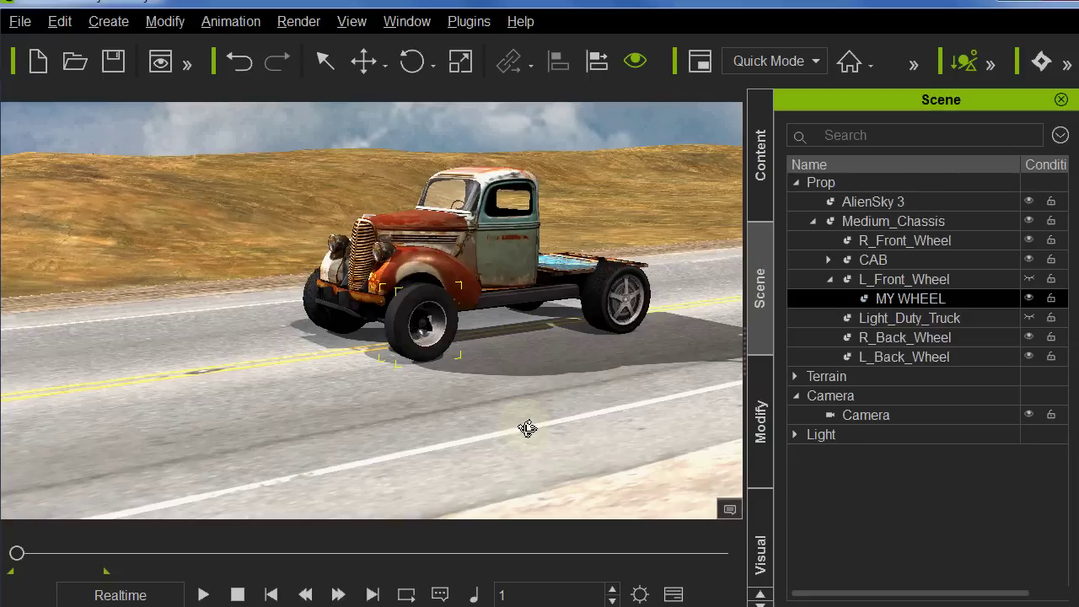
click(450, 228)
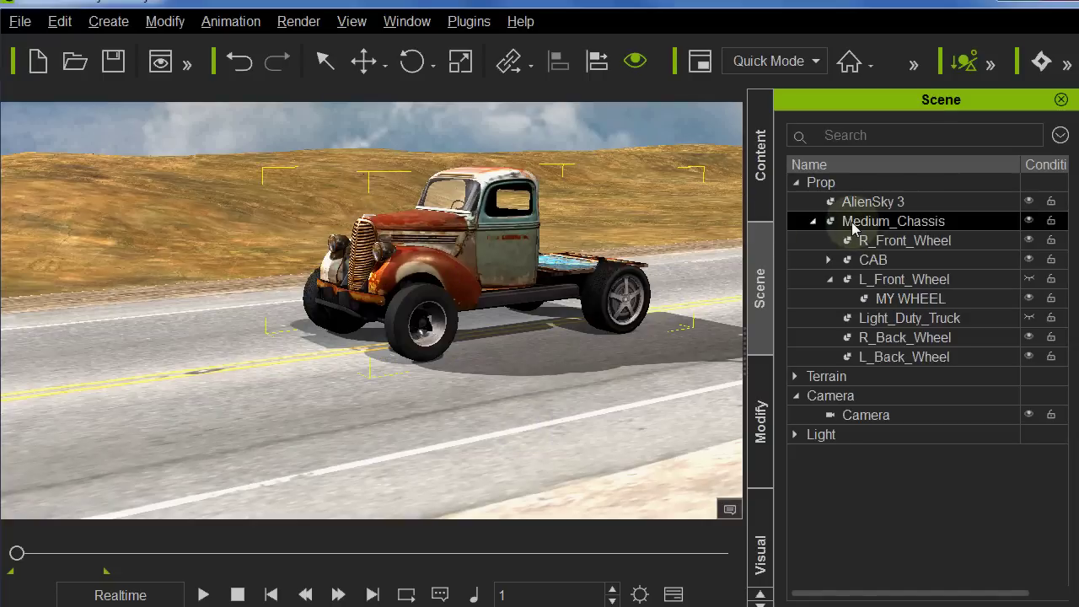
right_click(466, 233)
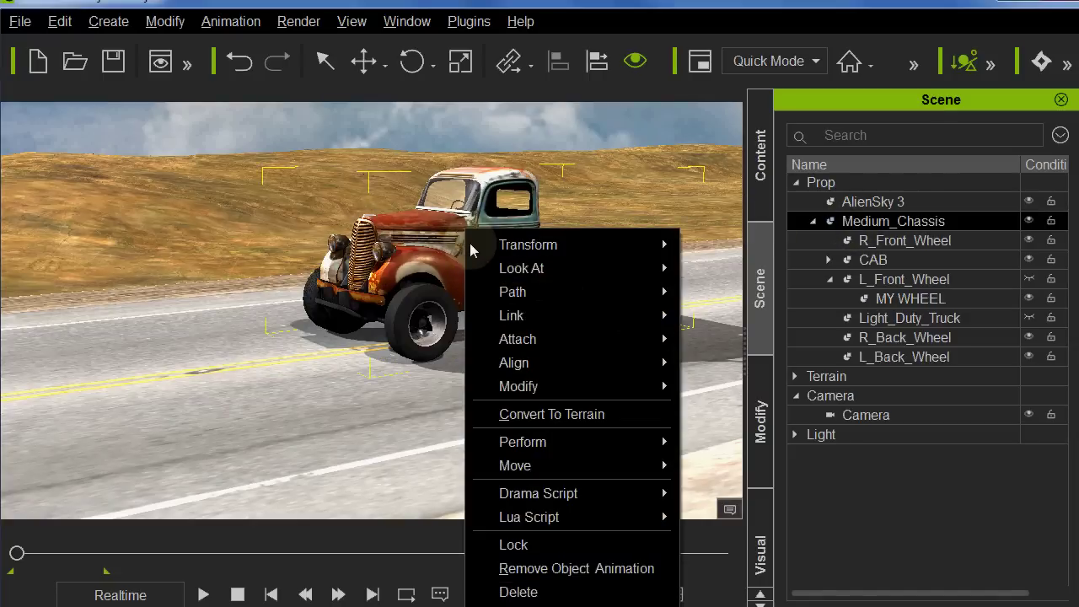
mouse_move(516, 467)
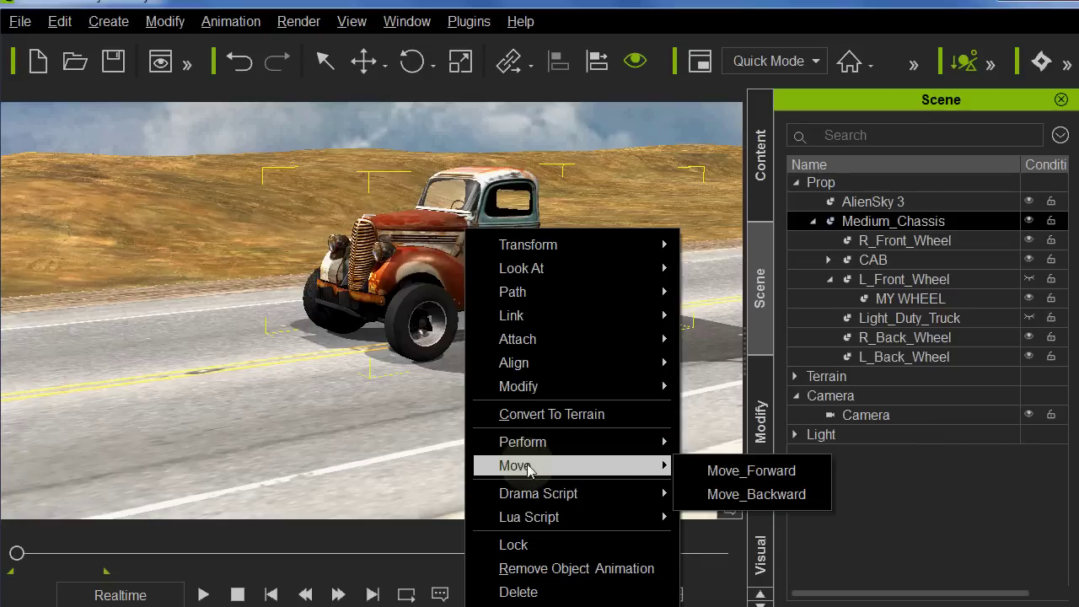
click(704, 475)
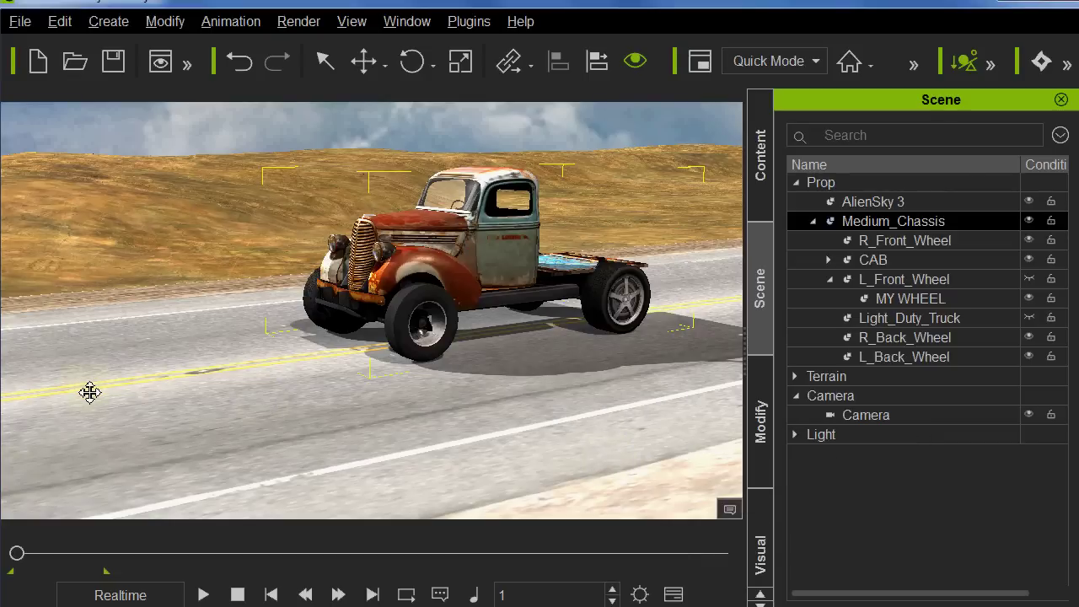